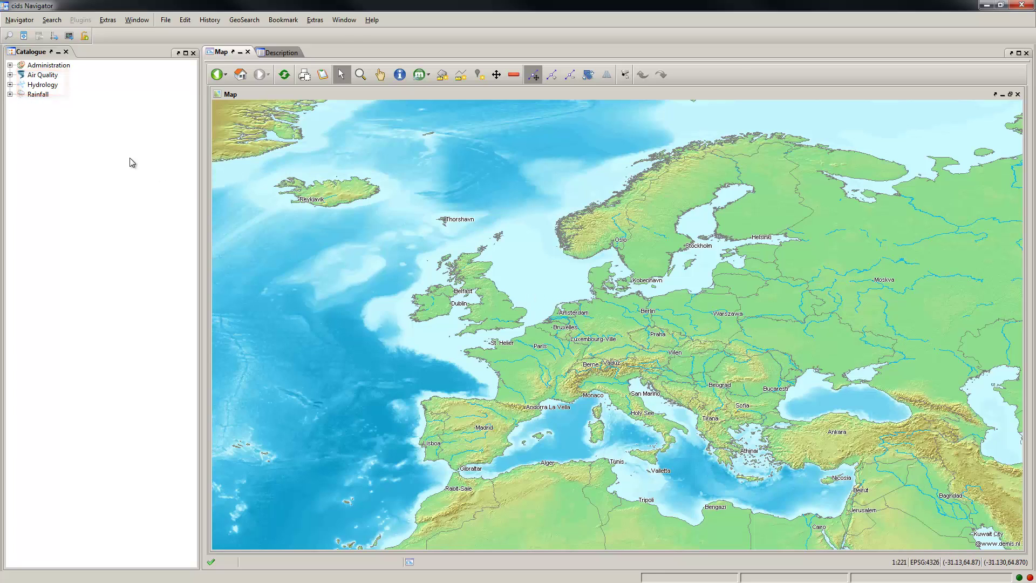
Step: Create a new Monitorstation object under Hydrology's Monitorstations in the catalogue
{"action": "left_click", "coordinate": [10, 84]}
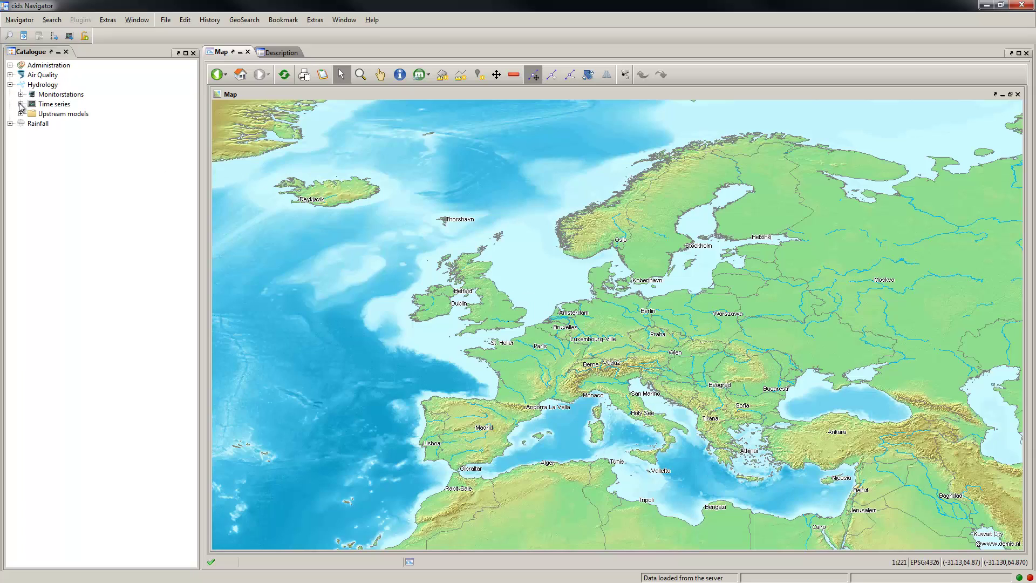
{"action": "left_click", "coordinate": [21, 94]}
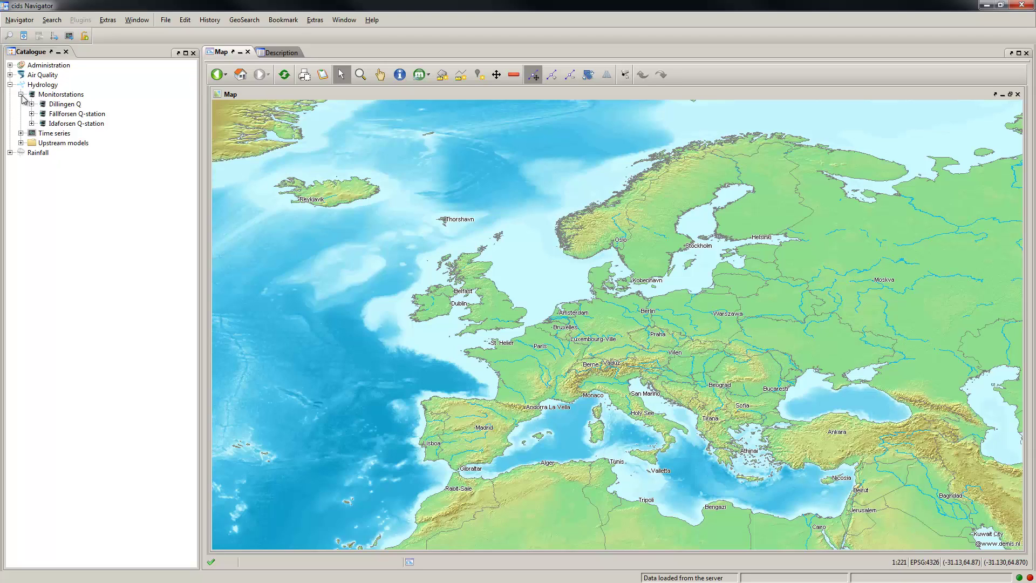
{"action": "right_click", "coordinate": [54, 99]}
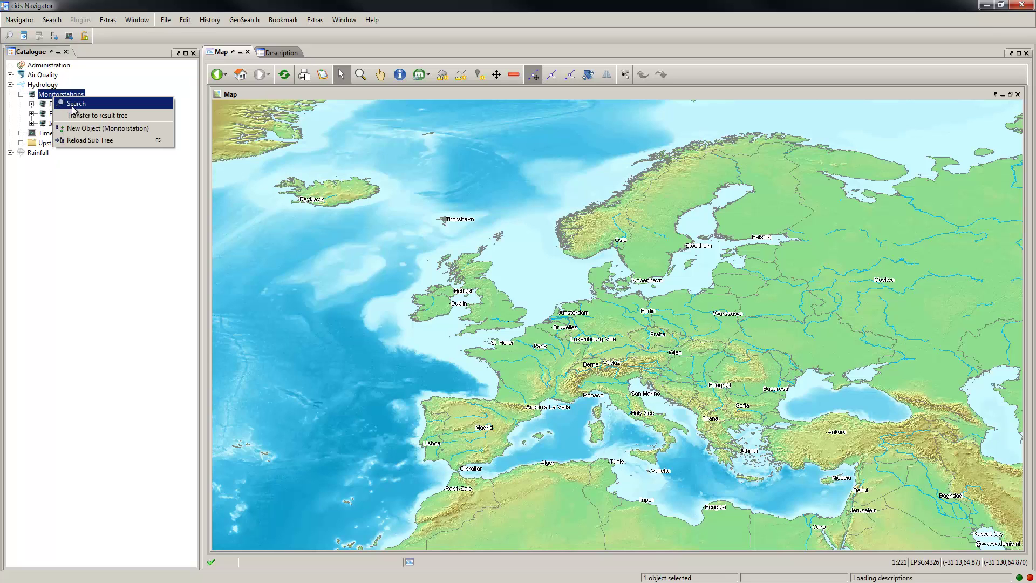
{"action": "left_click", "coordinate": [82, 127]}
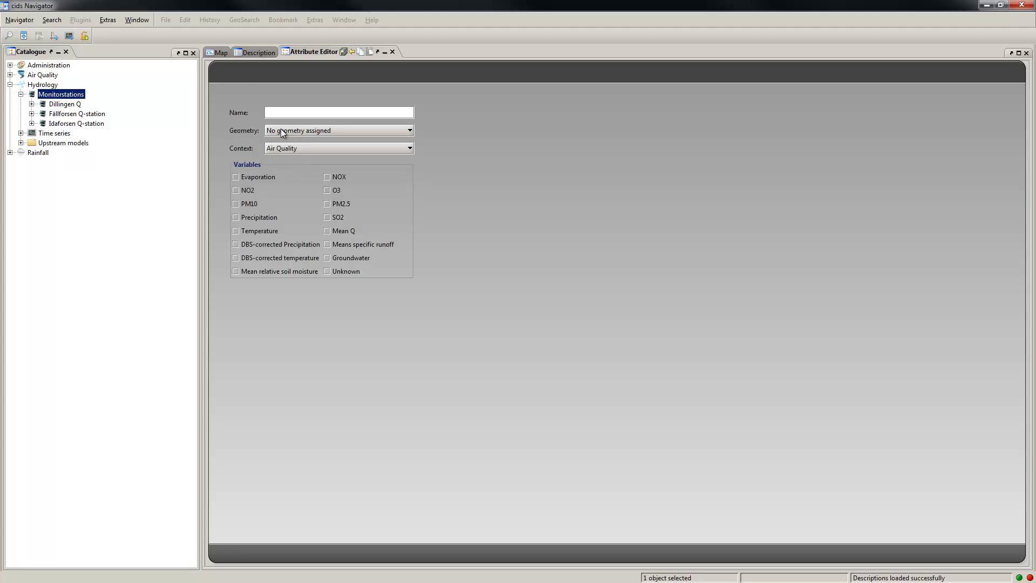
Step: Place a new point geometry on the map at Saarbrücken
{"action": "left_click", "coordinate": [222, 52]}
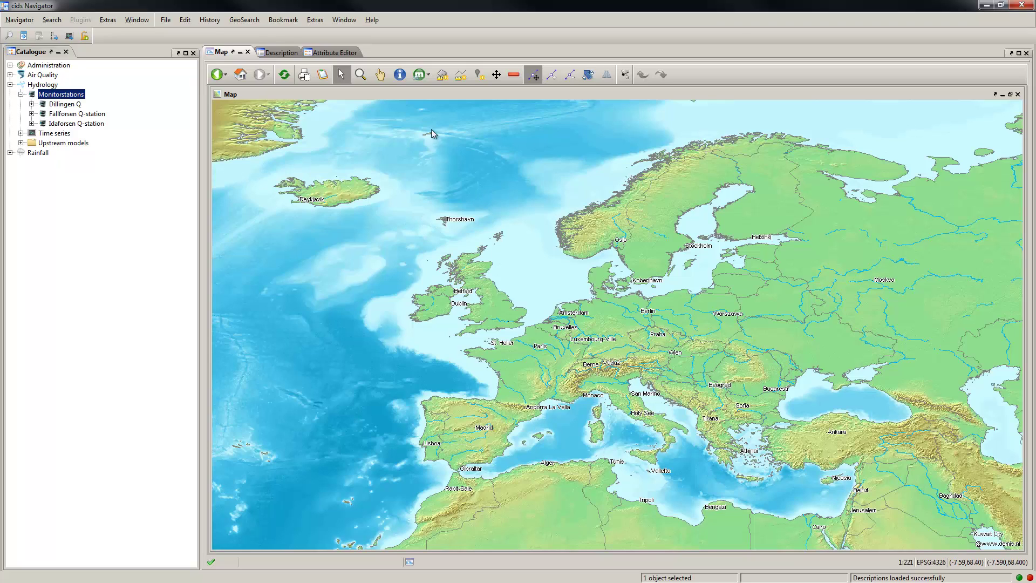
{"action": "left_click", "coordinate": [360, 75]}
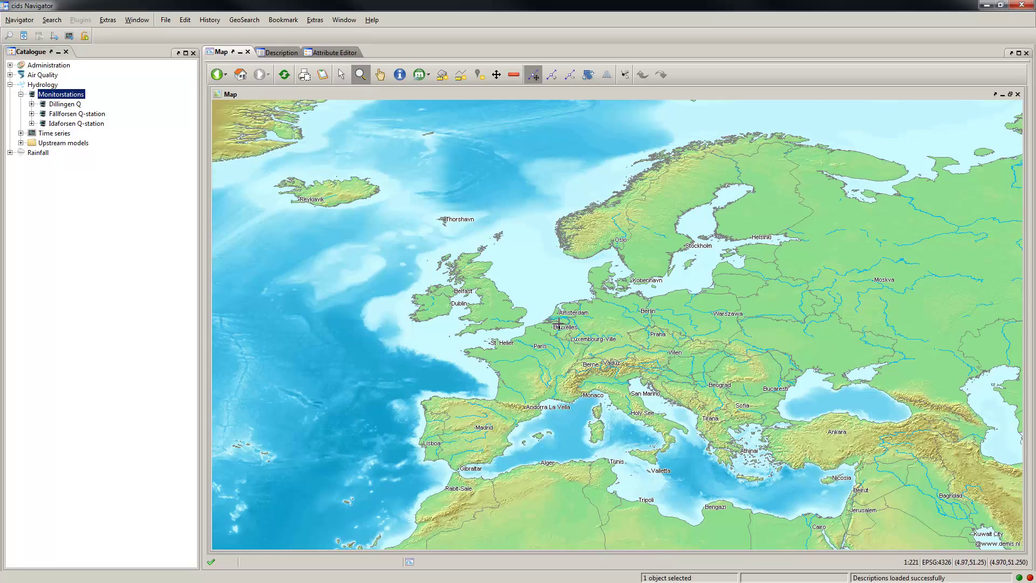
{"action": "left_click_drag", "start_coordinate": [566, 331], "coordinate": [599, 352]}
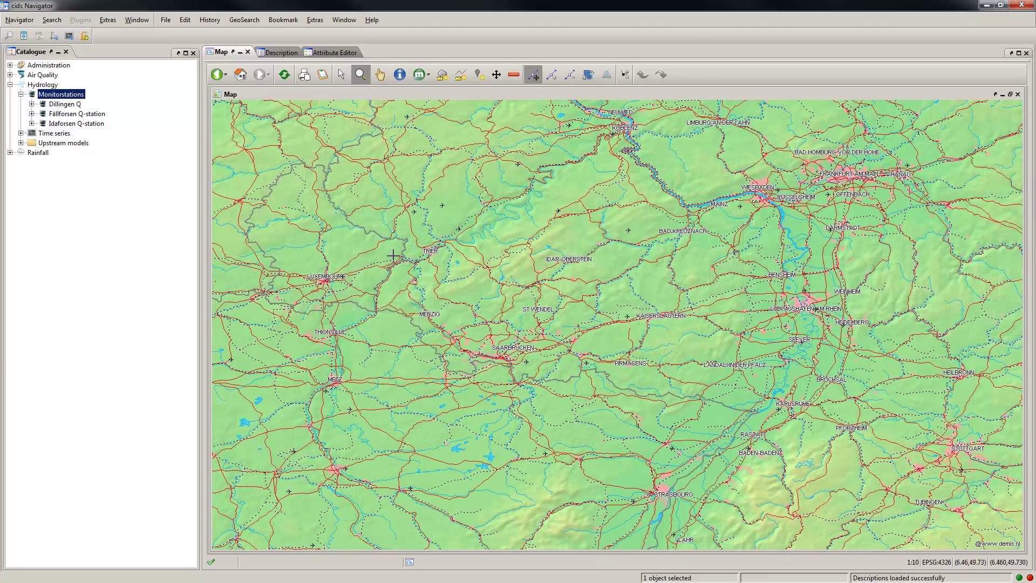
{"action": "left_click_drag", "start_coordinate": [401, 276], "coordinate": [564, 389]}
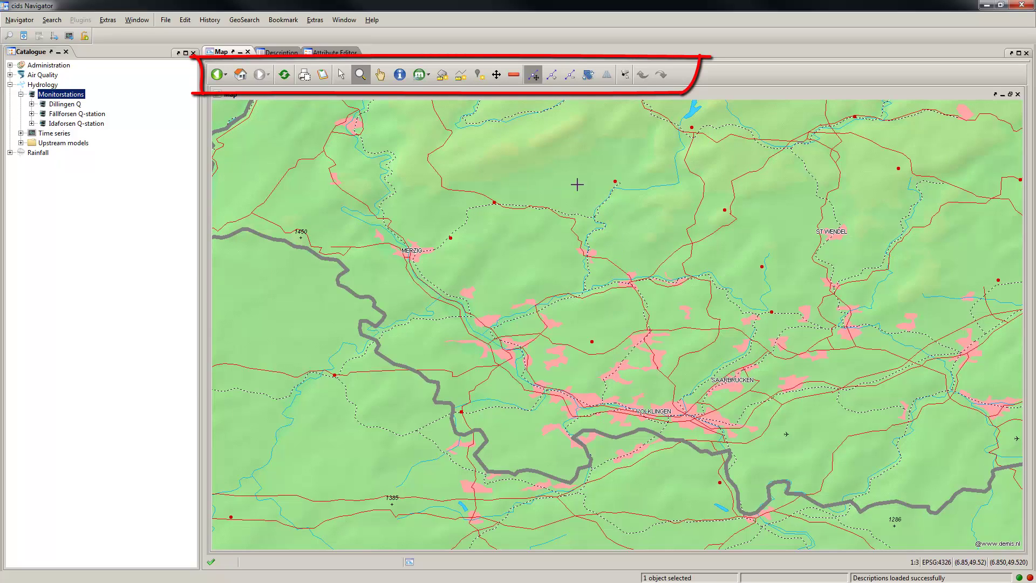
{"action": "left_click", "coordinate": [479, 75]}
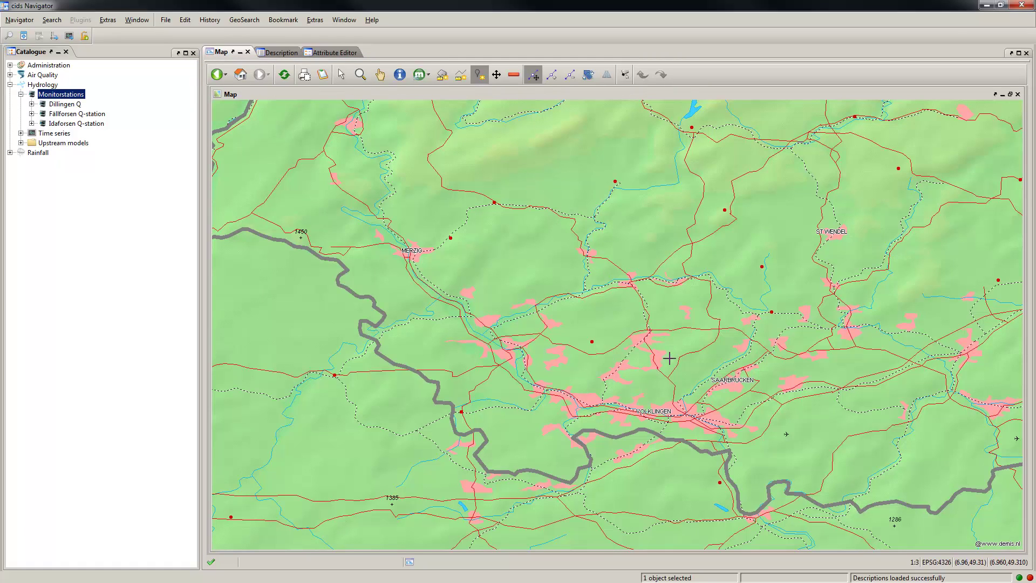
{"action": "left_click", "coordinate": [732, 386]}
Step: Assign the New Point geometry to the new monitor station and name it "Saarbrücken Q-station"
{"action": "left_click", "coordinate": [334, 52]}
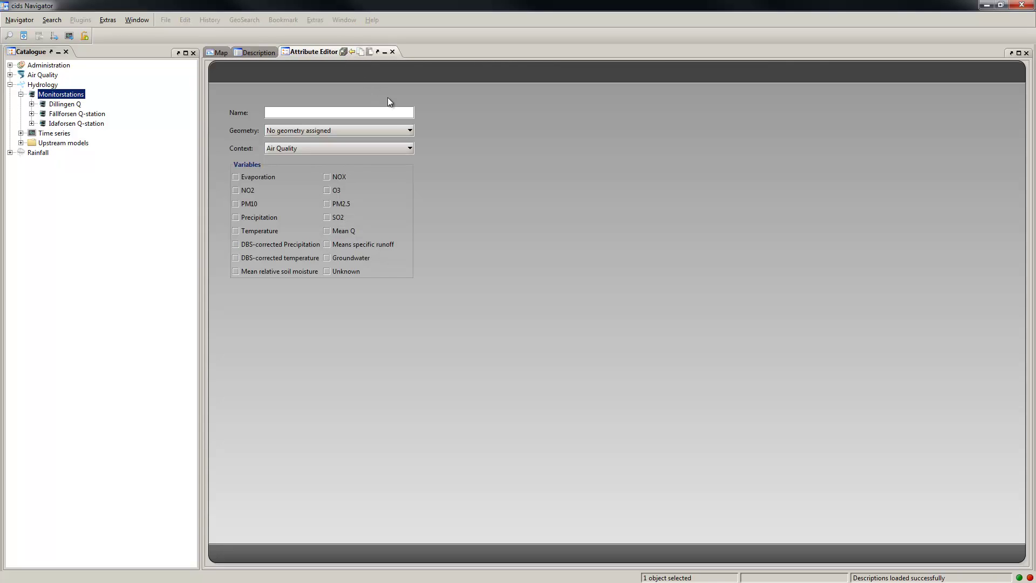
{"action": "left_click", "coordinate": [387, 131]}
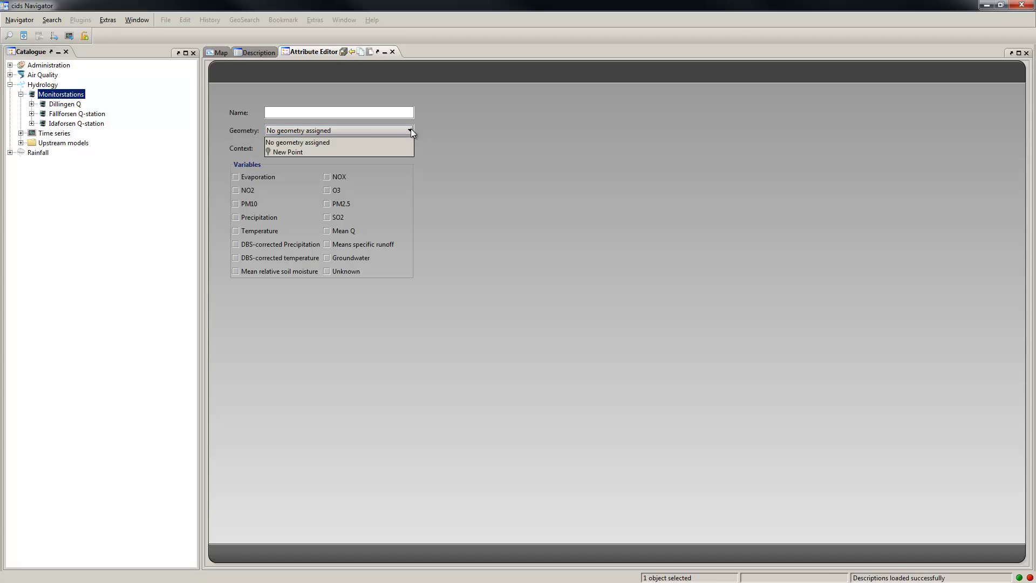
{"action": "left_click", "coordinate": [384, 151]}
{"action": "left_click", "coordinate": [284, 111]}
{"action": "type", "text": "S"}
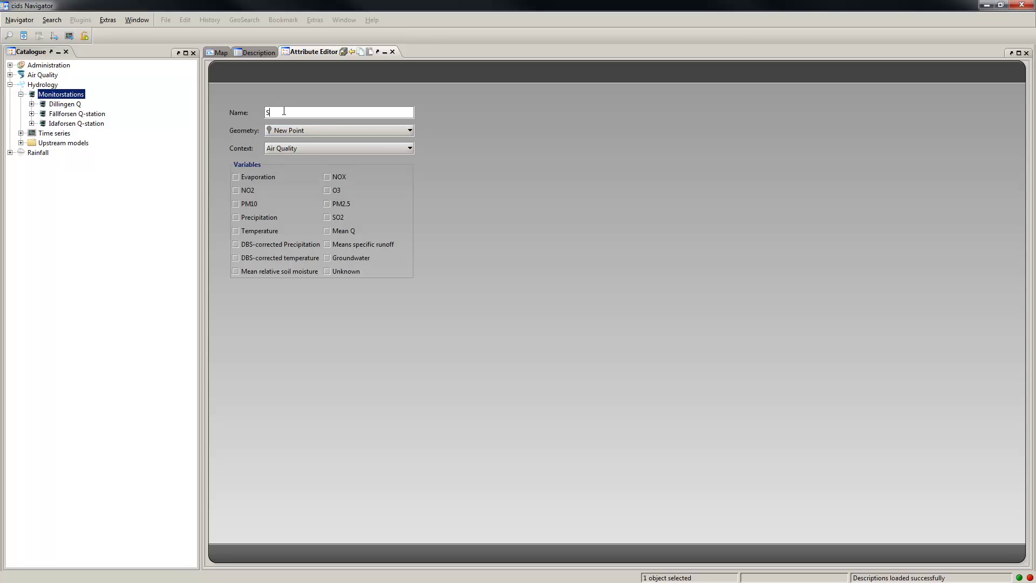
{"action": "type", "text": "aarbrücken Q-station"}
Step: Set the station's context to Hydrology and enable the Mean Q variable
{"action": "left_click", "coordinate": [280, 152]}
{"action": "left_click", "coordinate": [280, 170]}
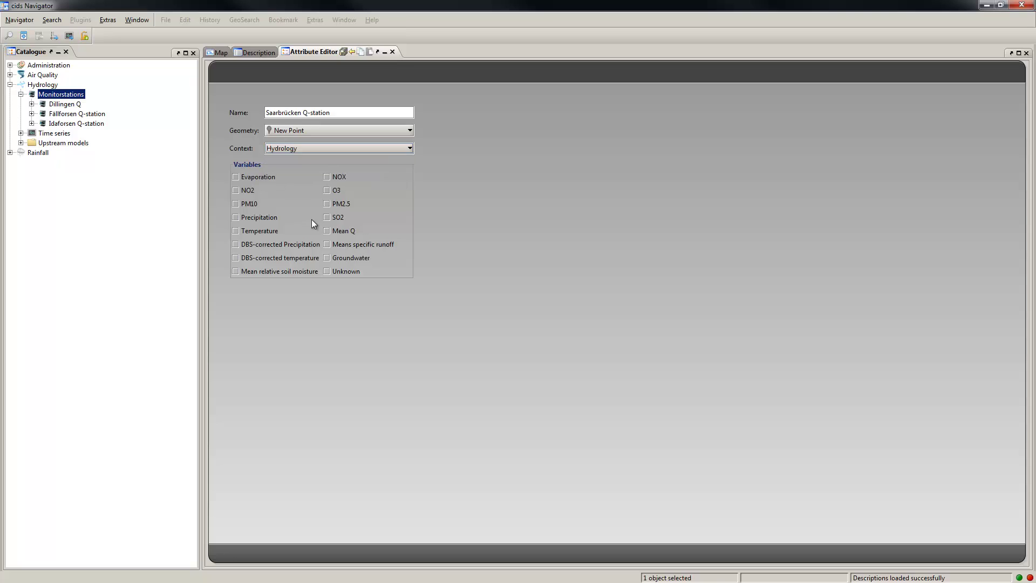
{"action": "left_click", "coordinate": [343, 231]}
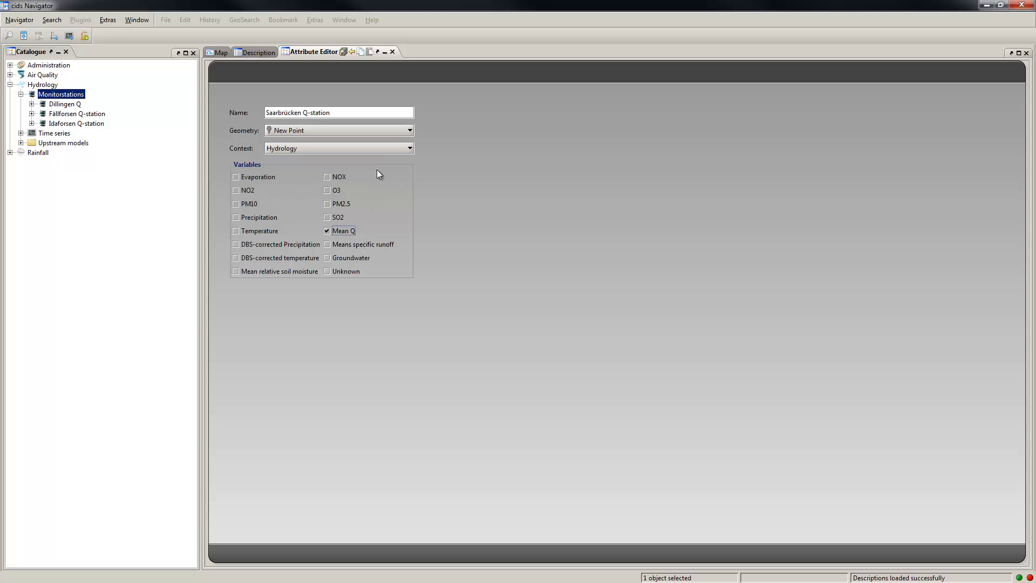
Step: Save the new monitor station and acknowledge the save
{"action": "left_click", "coordinate": [344, 54]}
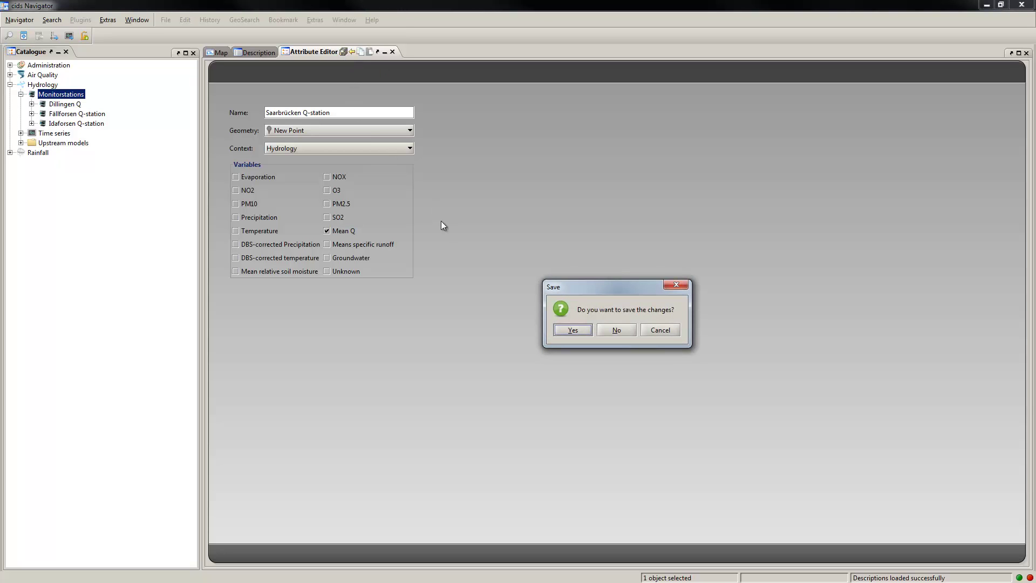
{"action": "left_click", "coordinate": [572, 329]}
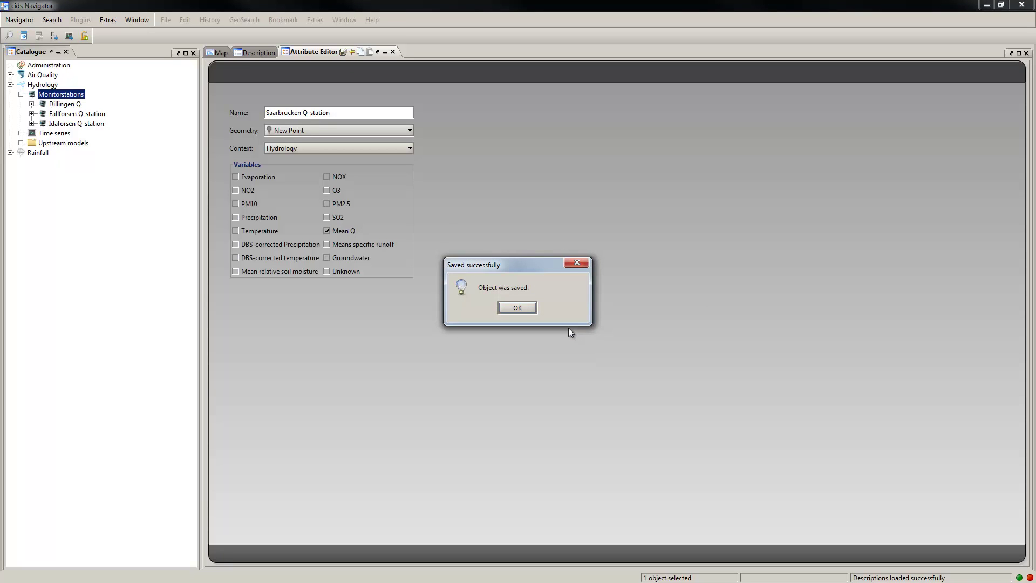
{"action": "left_click", "coordinate": [529, 307]}
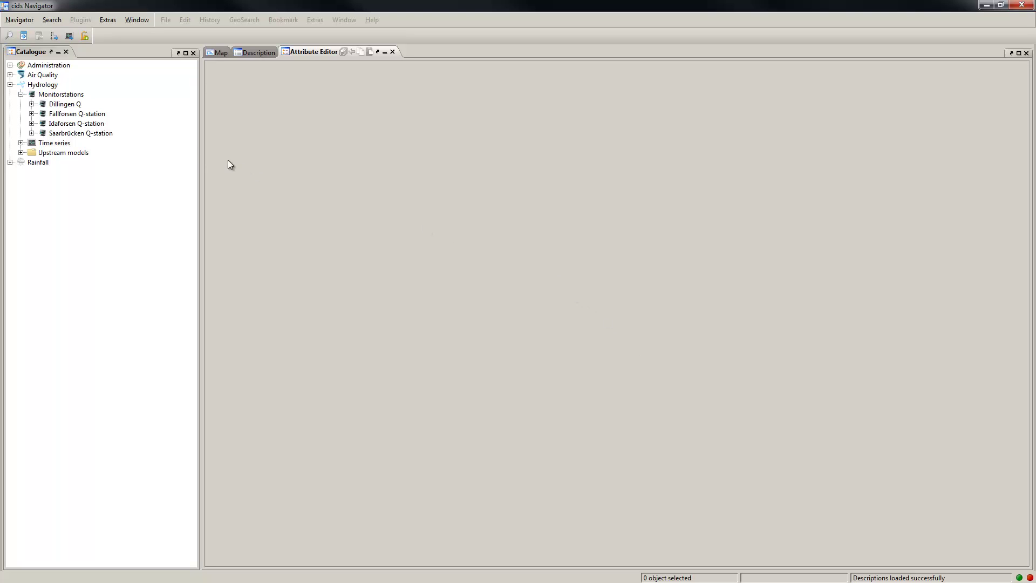
Step: Review the description of the Saarbrücken Q-station and its location on the map
{"action": "left_click", "coordinate": [100, 135]}
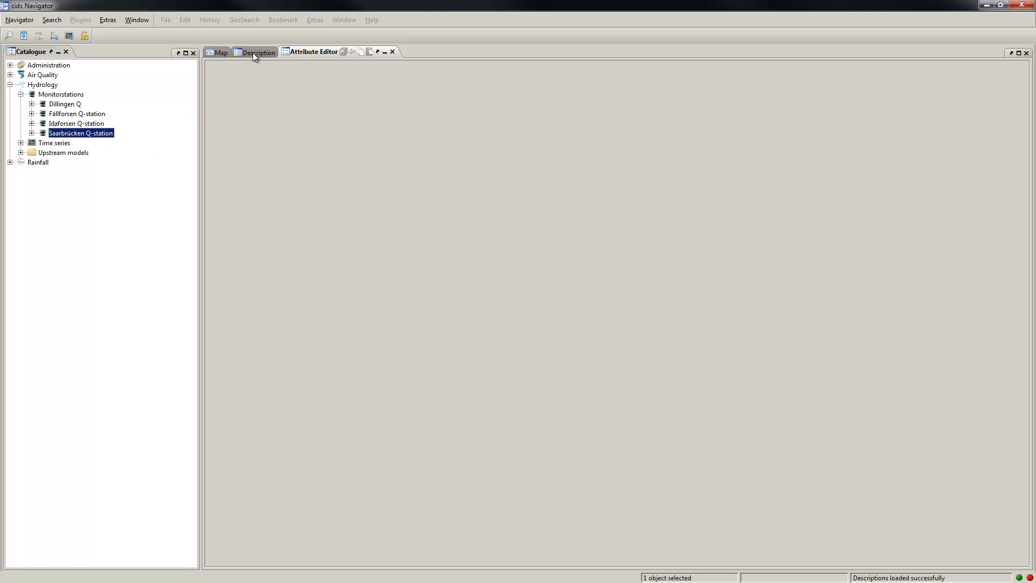
{"action": "left_click", "coordinate": [252, 53]}
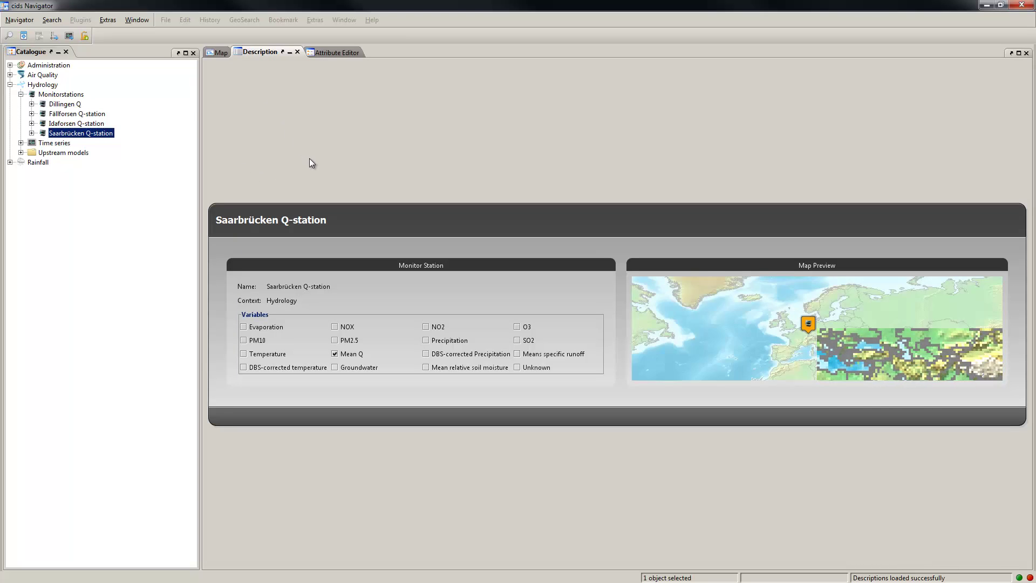
{"action": "left_click", "coordinate": [218, 53]}
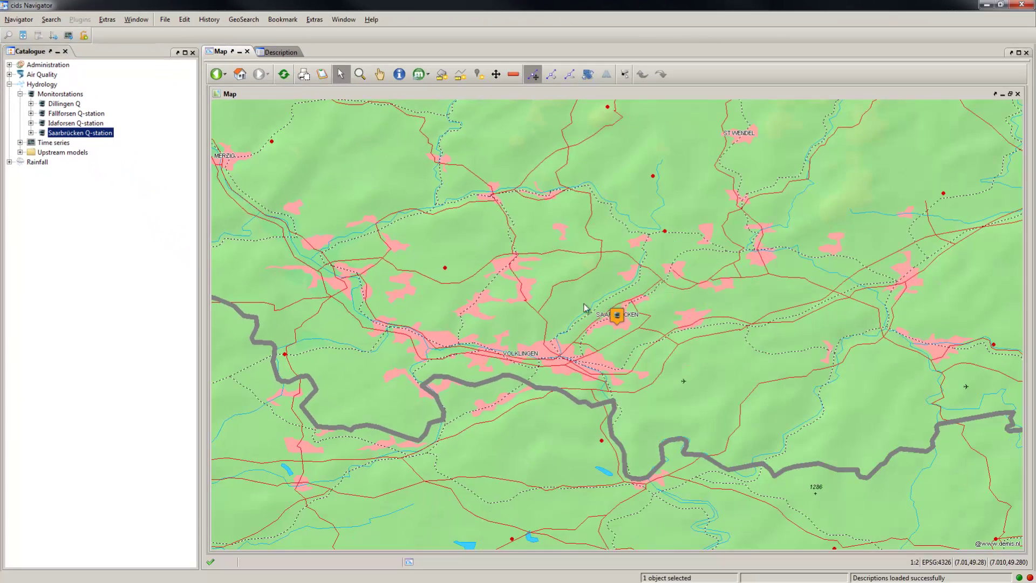
Step: Start a time series import with ts_sb.csv from the hydrology folder as the input file
{"action": "left_click", "coordinate": [68, 35]}
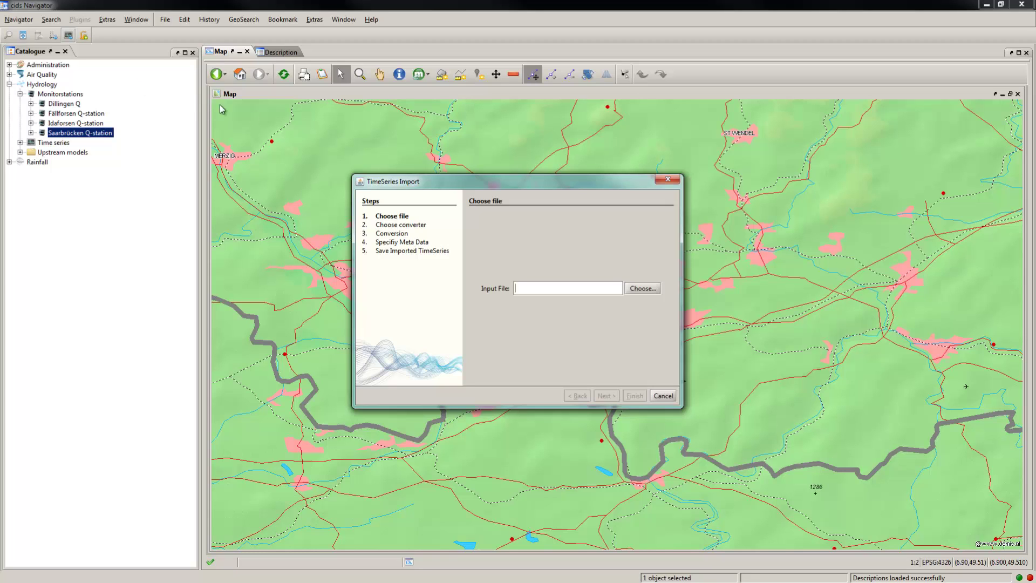
{"action": "left_click", "coordinate": [639, 288]}
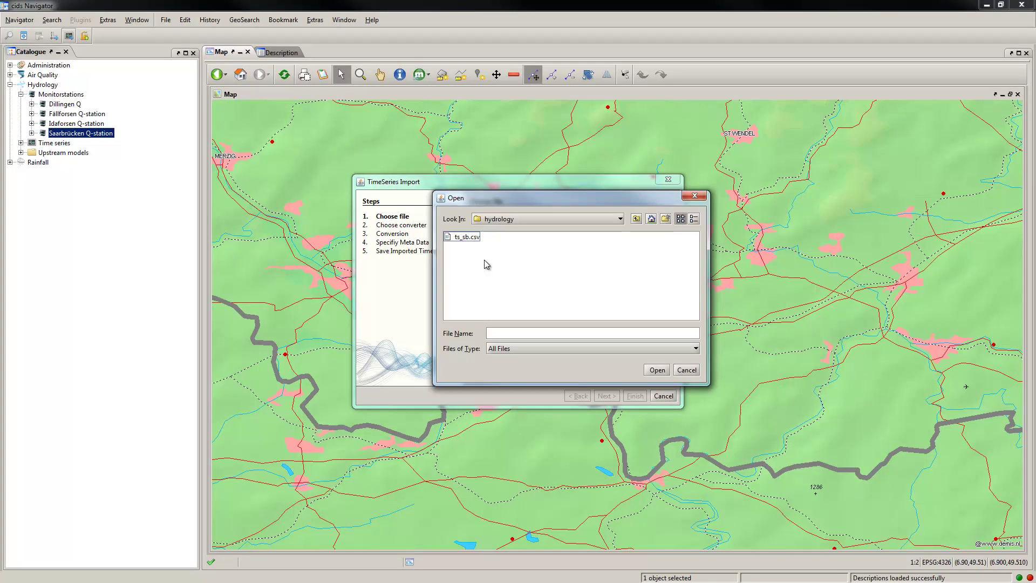
{"action": "double_click", "coordinate": [473, 237]}
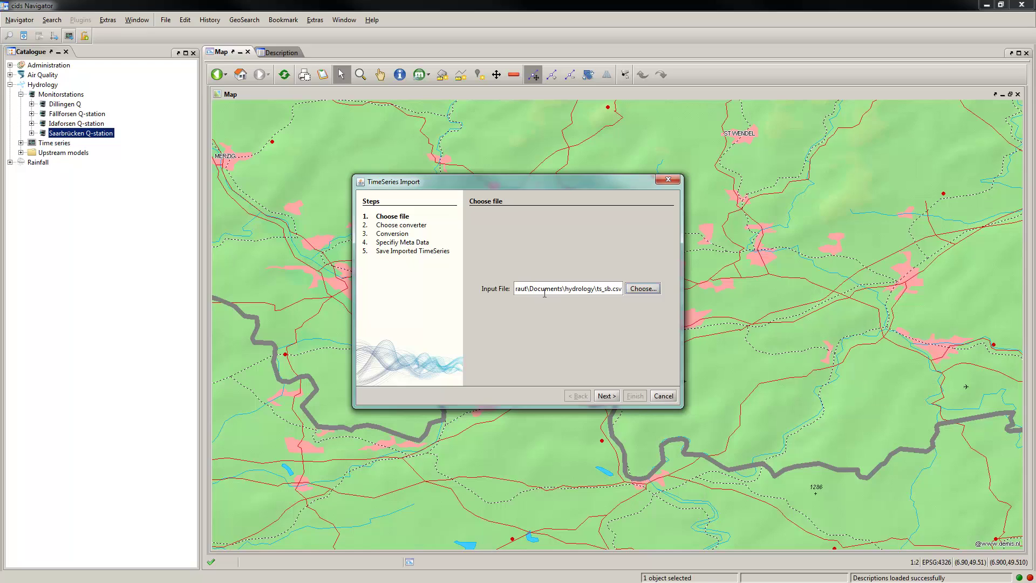
{"action": "left_click", "coordinate": [605, 396]}
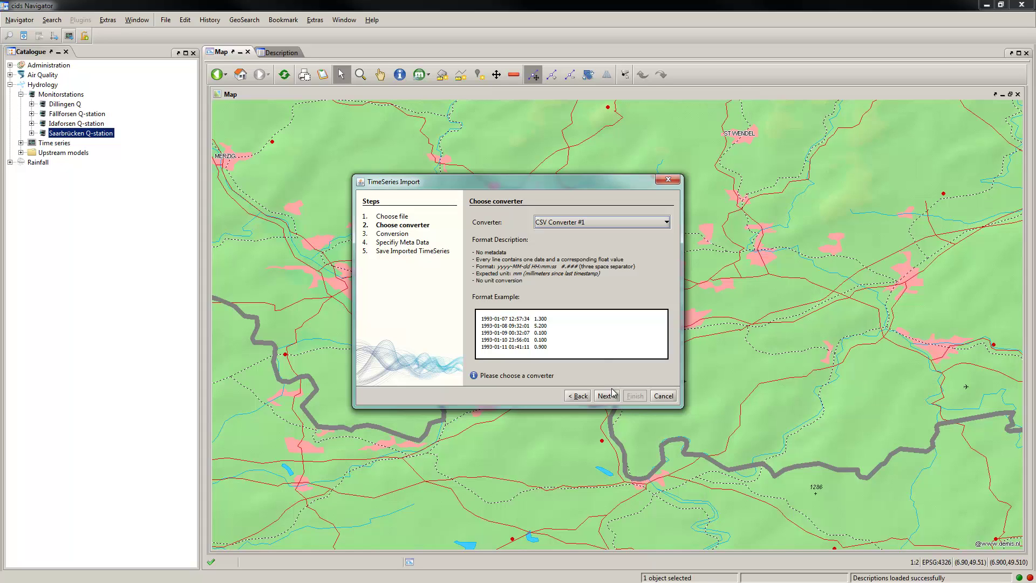
Step: Convert the input file with CSV Converter #3 and proceed to the metadata
{"action": "left_click", "coordinate": [606, 222]}
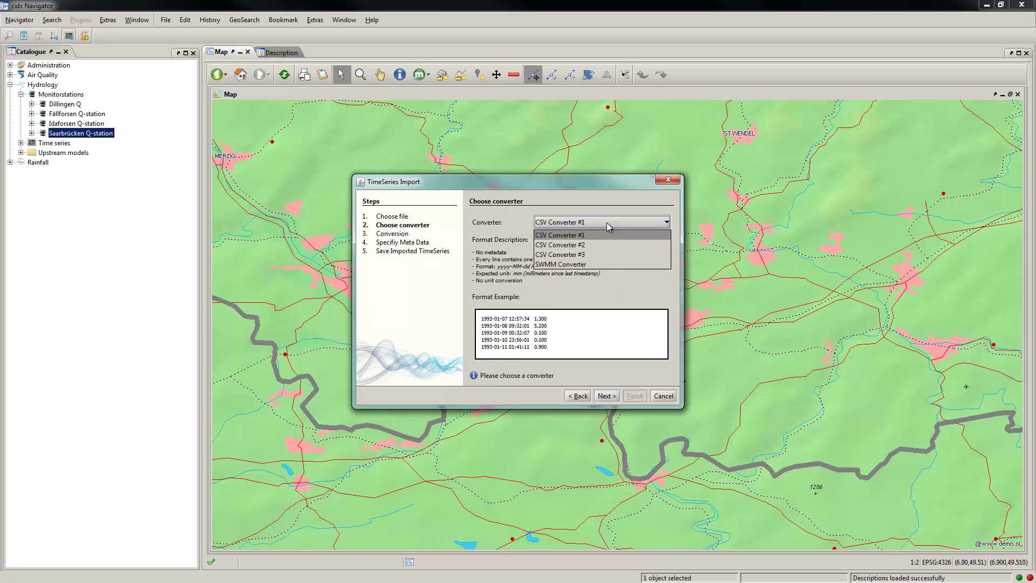
{"action": "left_click", "coordinate": [607, 255]}
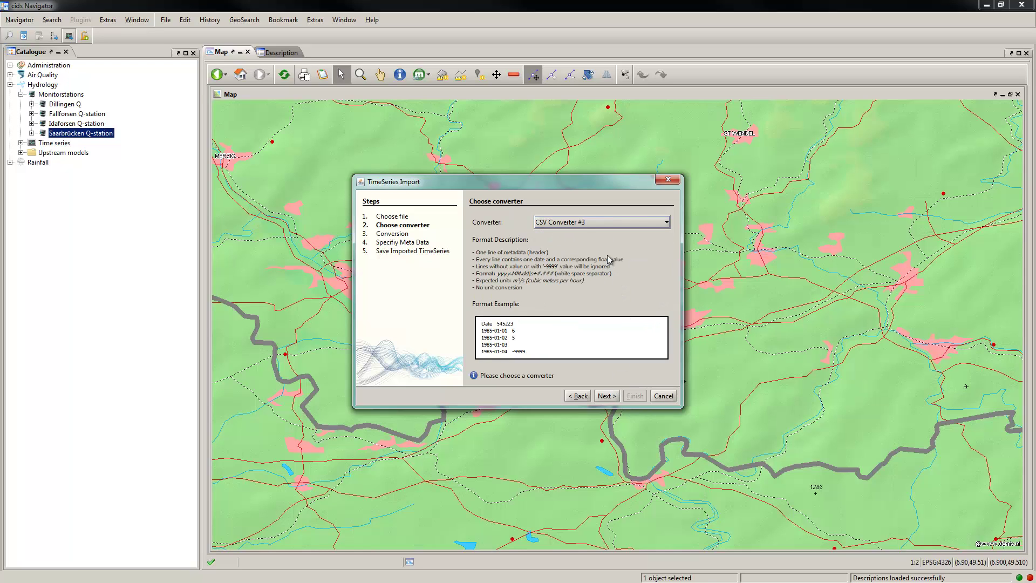
{"action": "left_click", "coordinate": [607, 395]}
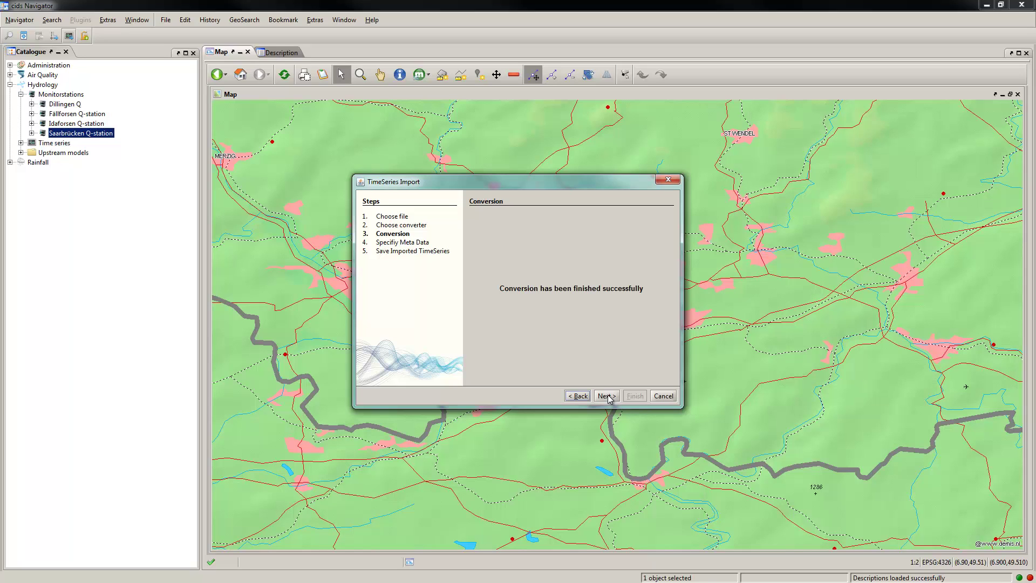
{"action": "left_click", "coordinate": [606, 396]}
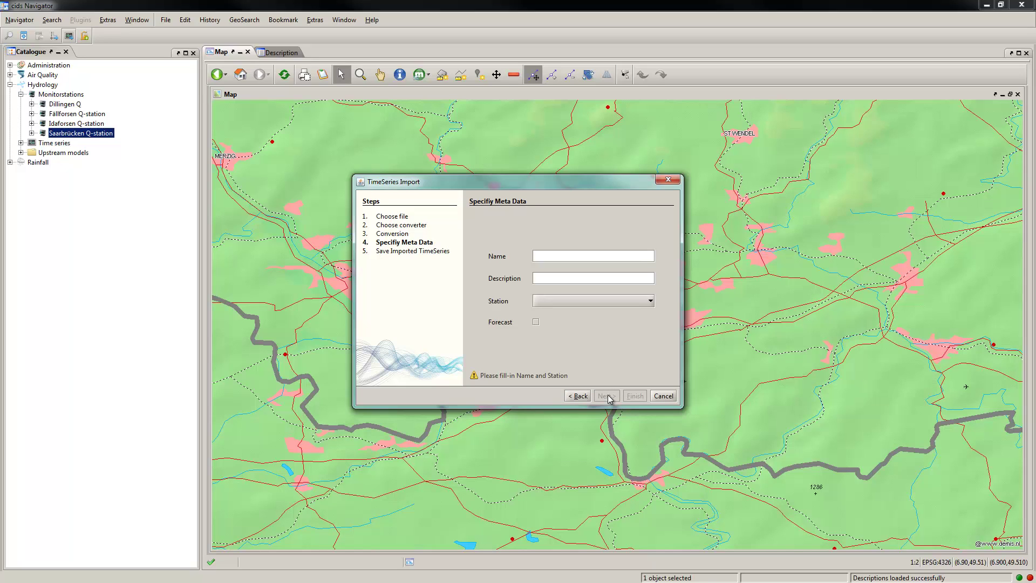
Step: Enter the name "Saarbrücken time series", the description "A time series measured in Saarbrücken." and the station Saarbrücken Q-station(Hydrology)
{"action": "type", "text": "Saarbrücken time series"}
{"action": "key", "text": "Tab"}
{"action": "type", "text": "A time series measured in Saarbrücken."}
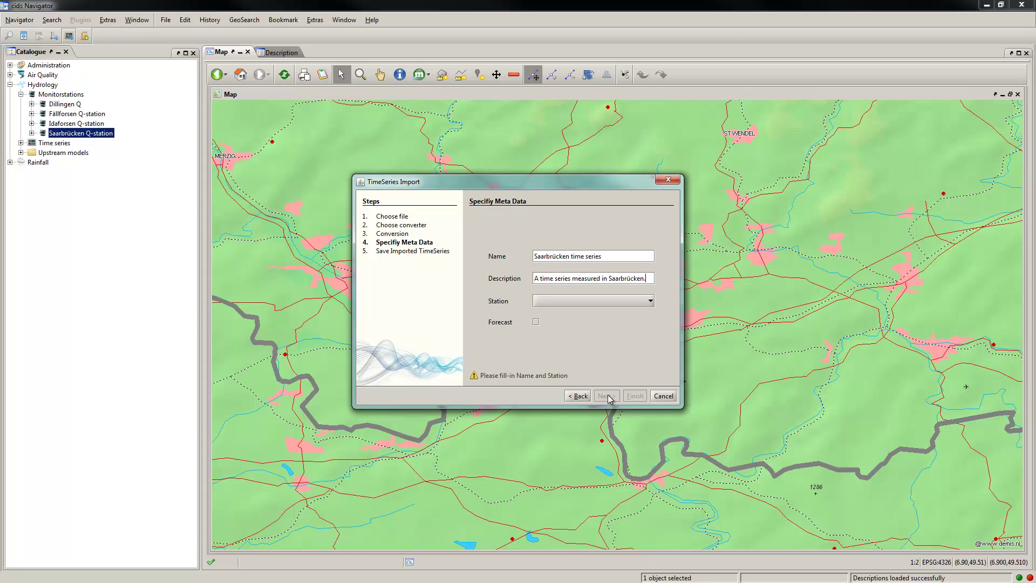
{"action": "left_click", "coordinate": [592, 302]}
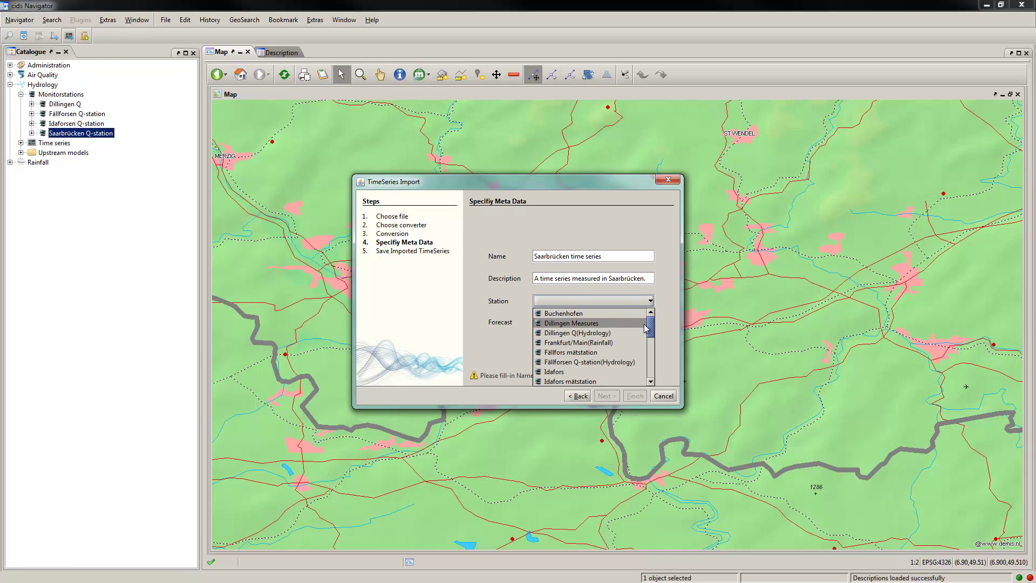
{"action": "left_click_drag", "start_coordinate": [655, 333], "coordinate": [654, 364]}
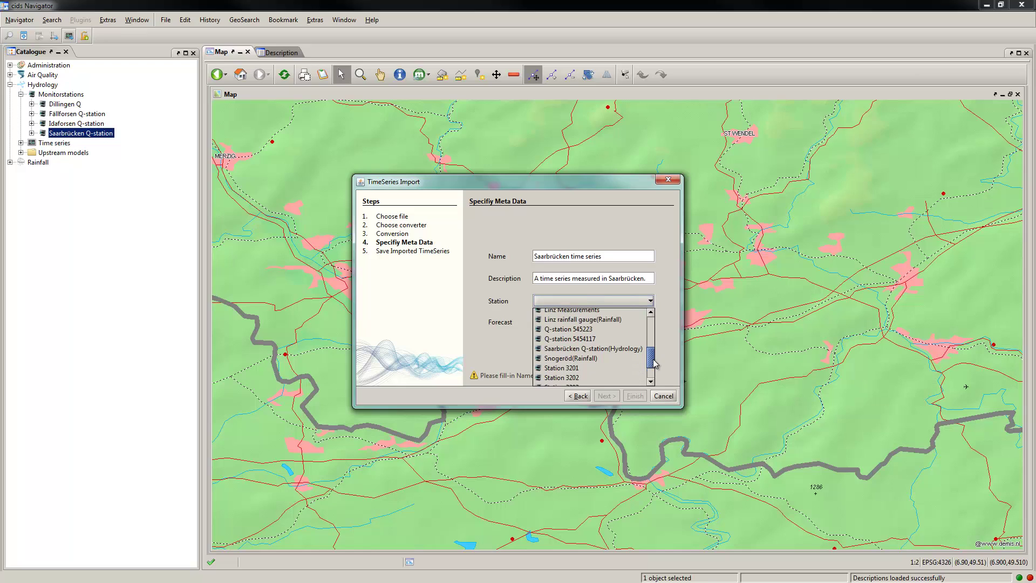
{"action": "left_click", "coordinate": [621, 349]}
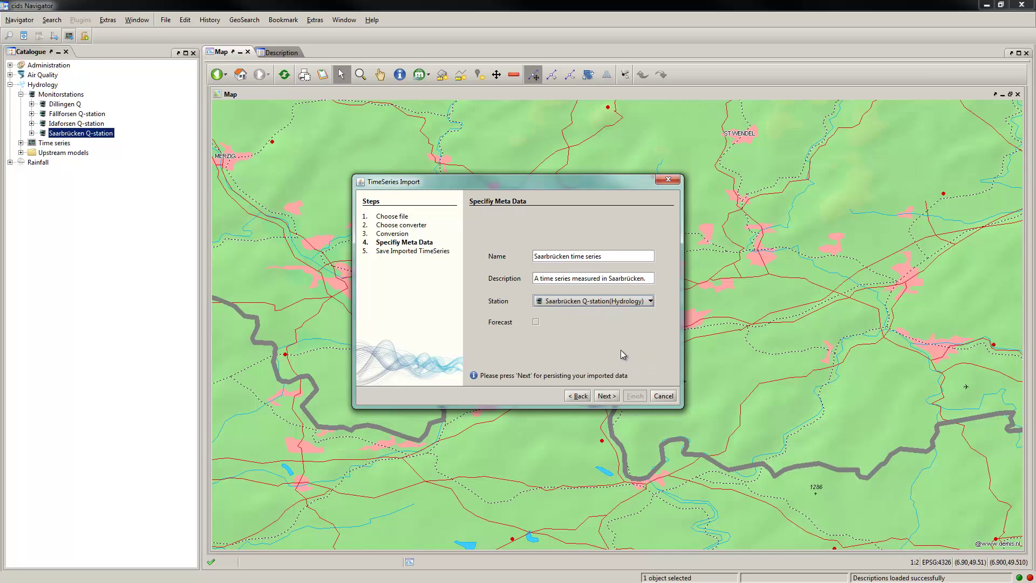
Step: Save the imported time series, finish the import and expand Hydrology's Time series in the catalogue
{"action": "left_click", "coordinate": [604, 395]}
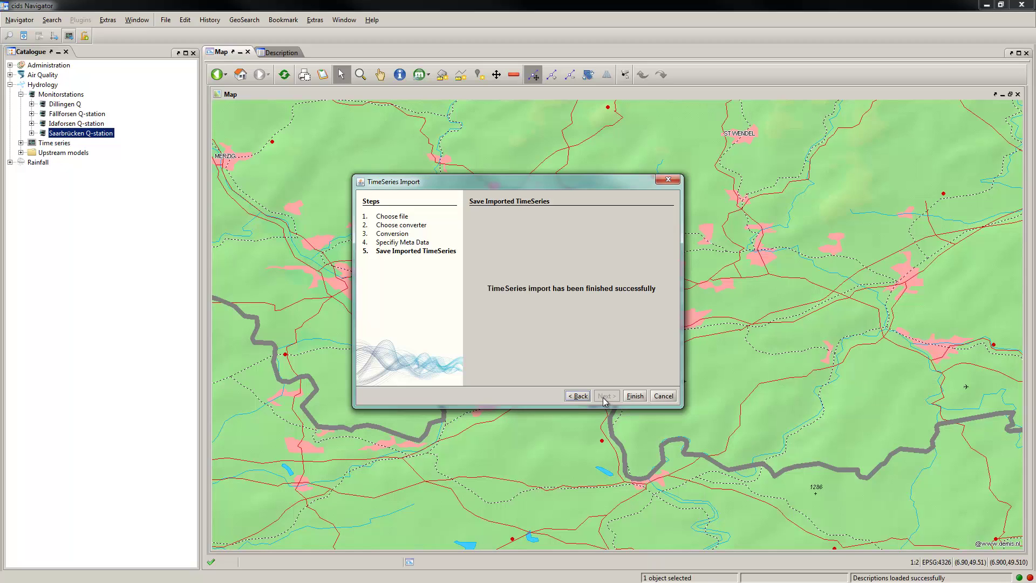
{"action": "left_click", "coordinate": [634, 395]}
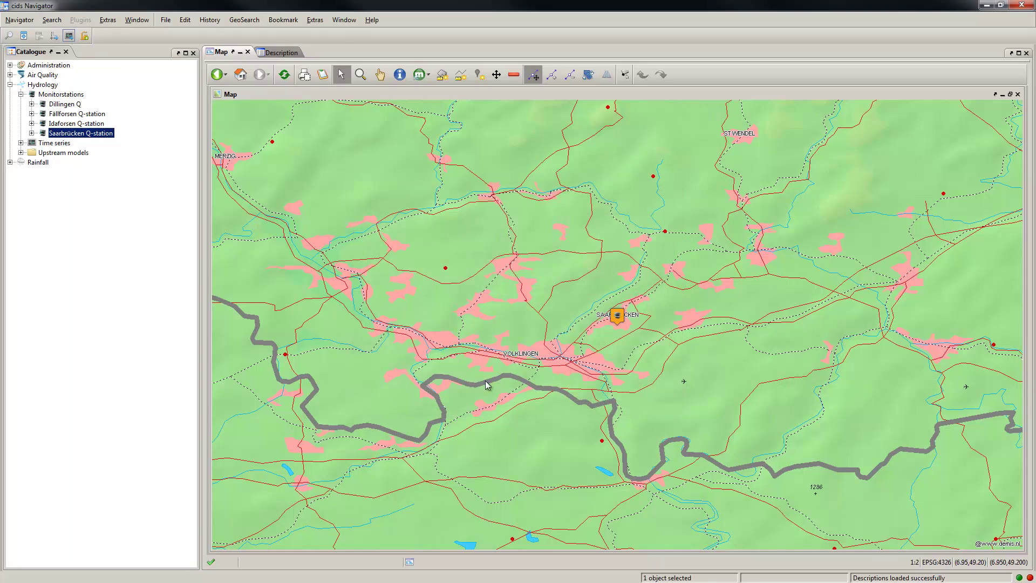
{"action": "left_click", "coordinate": [21, 143]}
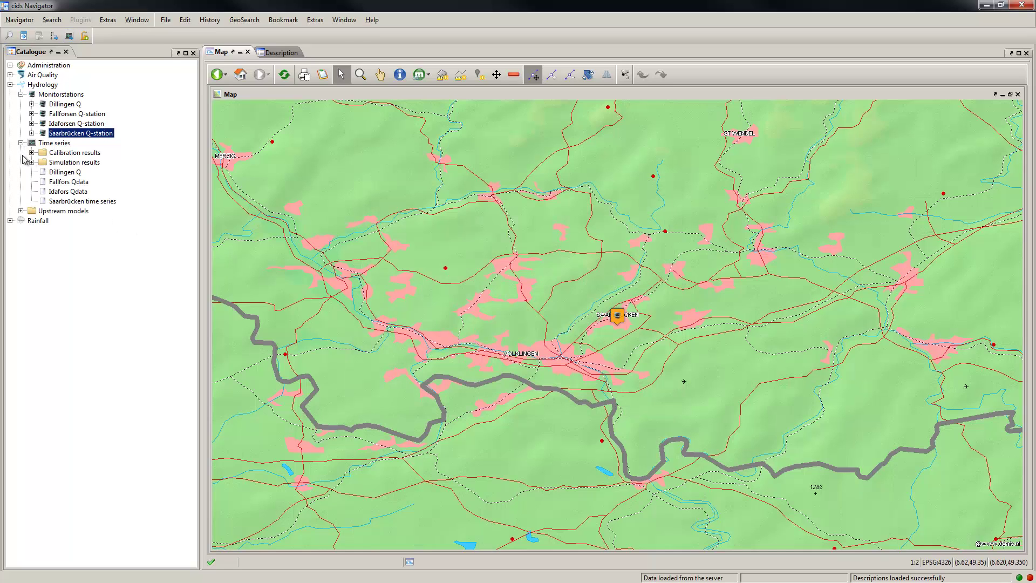
Step: Open the description of the Saarbrücken time series to view its data
{"action": "left_click", "coordinate": [111, 201]}
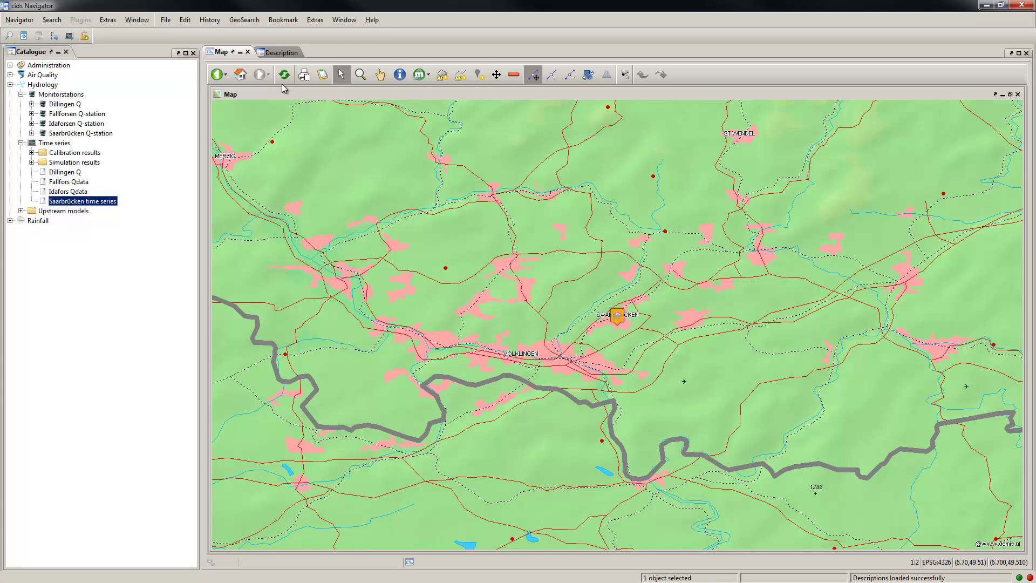
{"action": "left_click", "coordinate": [281, 54]}
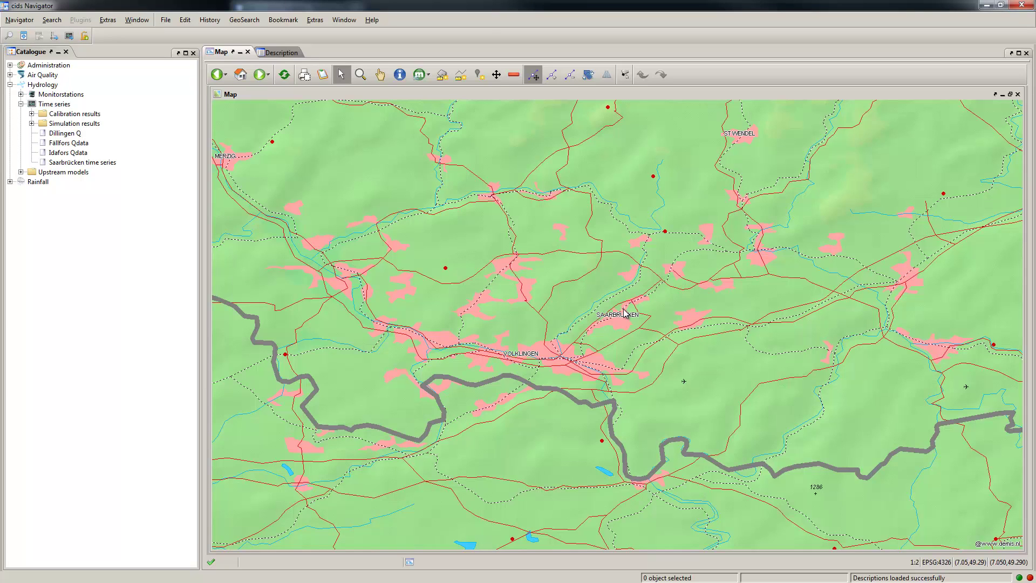
Step: Show the local basin at Saarbrücken on the map and create the local model "Saarbrücken Local Model" for its catchment area
{"action": "right_click", "coordinate": [624, 309]}
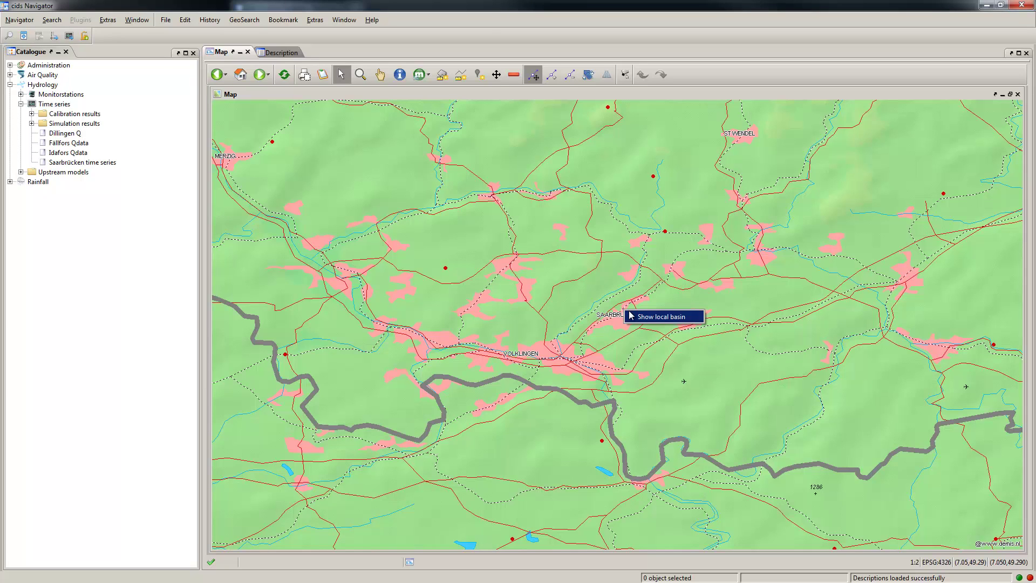
{"action": "left_click", "coordinate": [630, 315]}
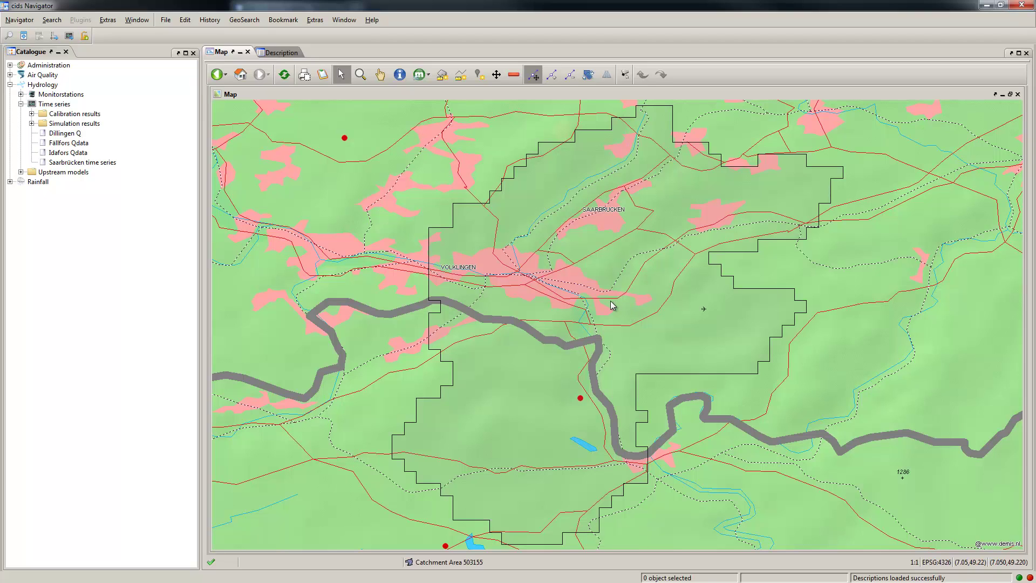
{"action": "right_click", "coordinate": [612, 306]}
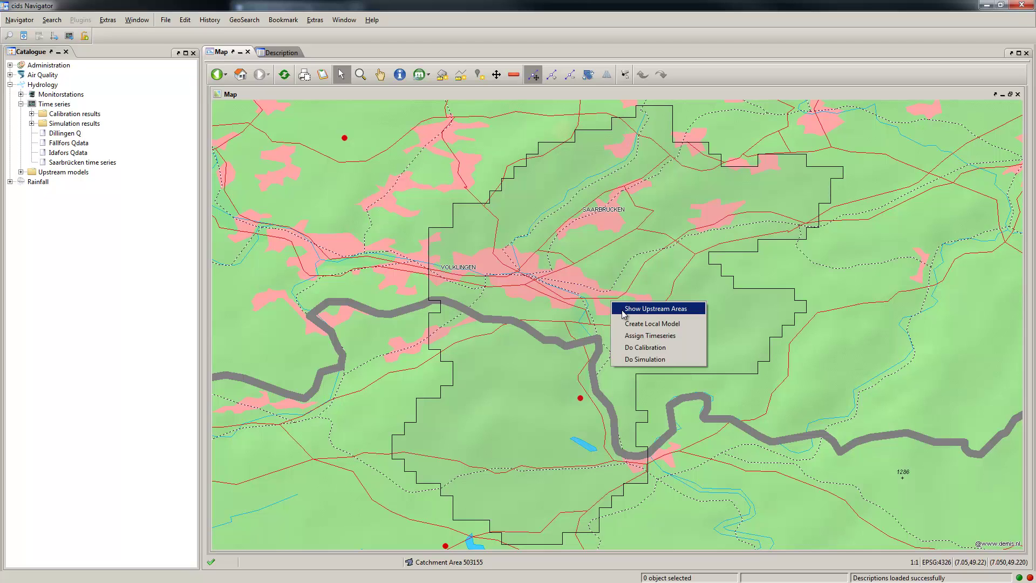
{"action": "left_click", "coordinate": [629, 323]}
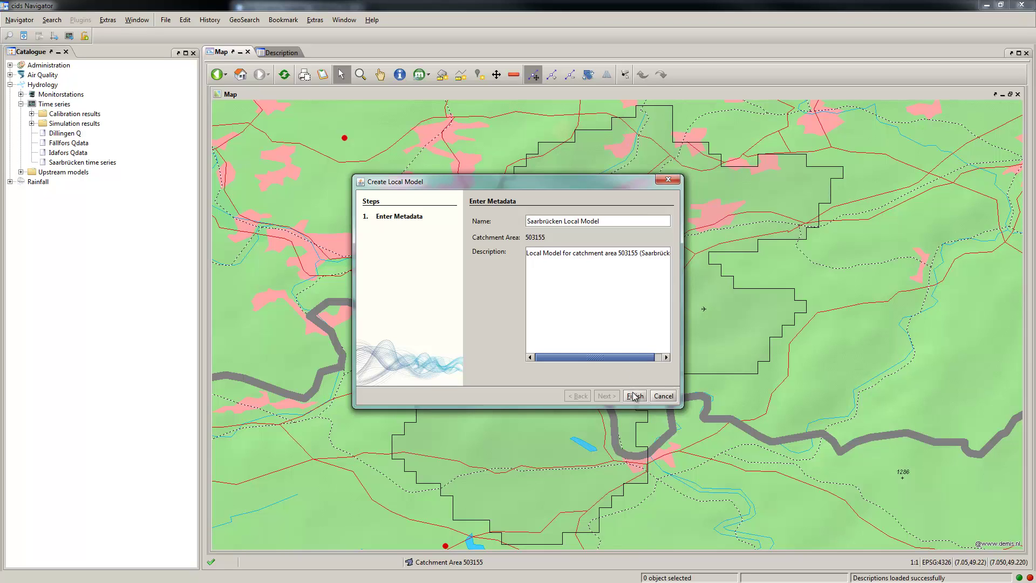
{"action": "left_click", "coordinate": [635, 395]}
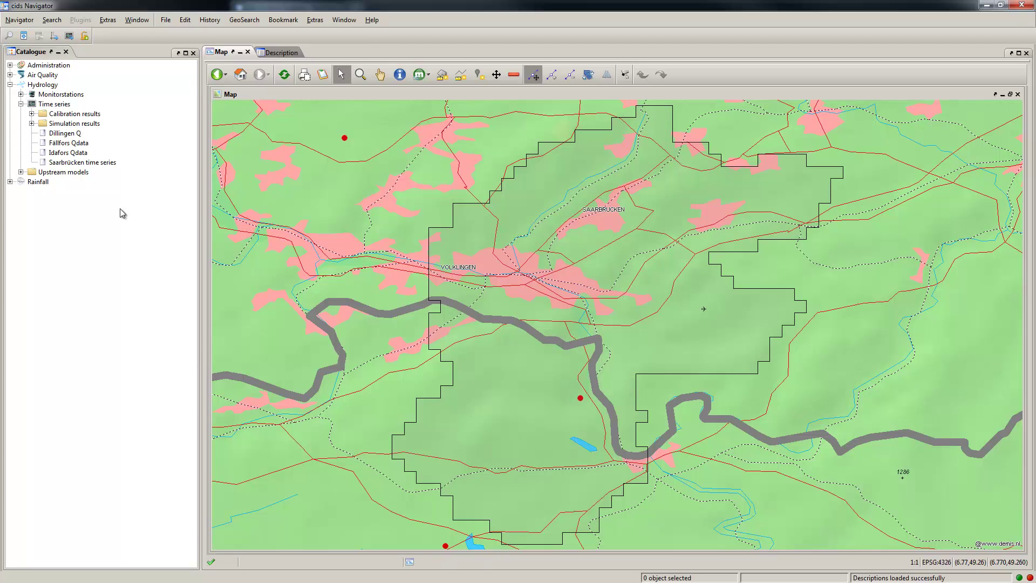
Step: Expand Hydrology's Upstream models in the catalogue and select Saarbrücken Local Model to display its catchment area
{"action": "left_click", "coordinate": [21, 172]}
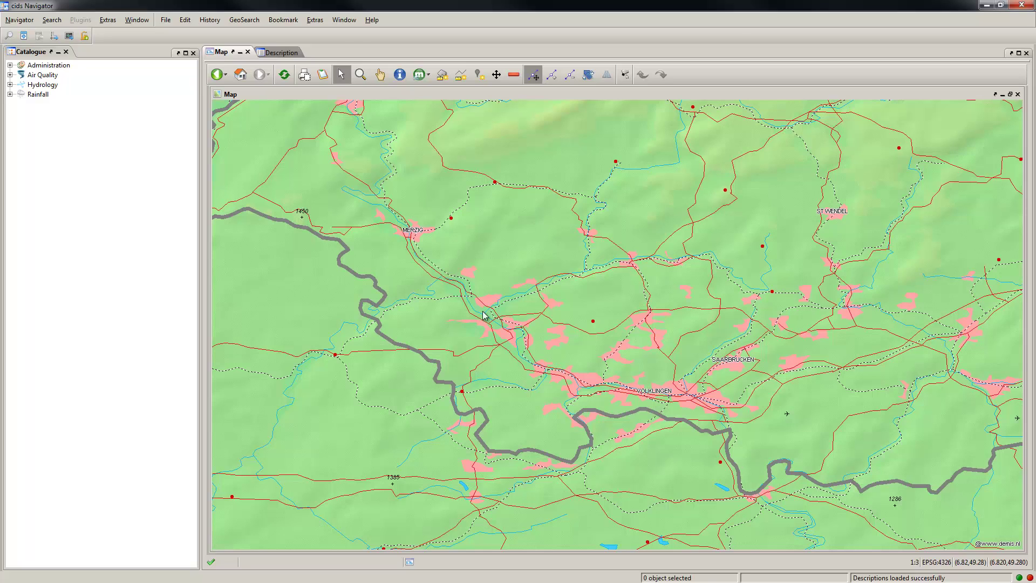
{"action": "double_click", "coordinate": [42, 85]}
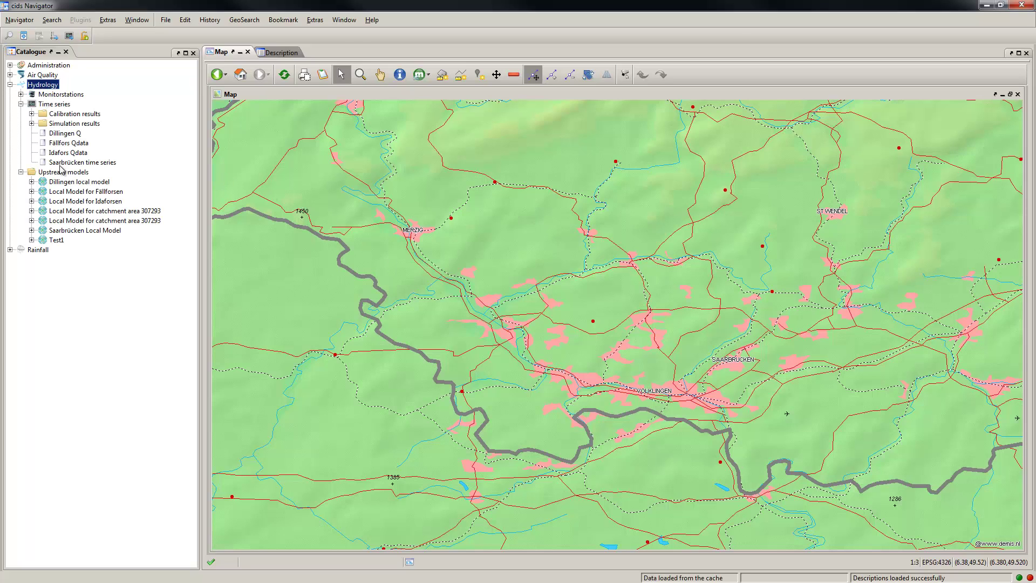
{"action": "left_click", "coordinate": [85, 231]}
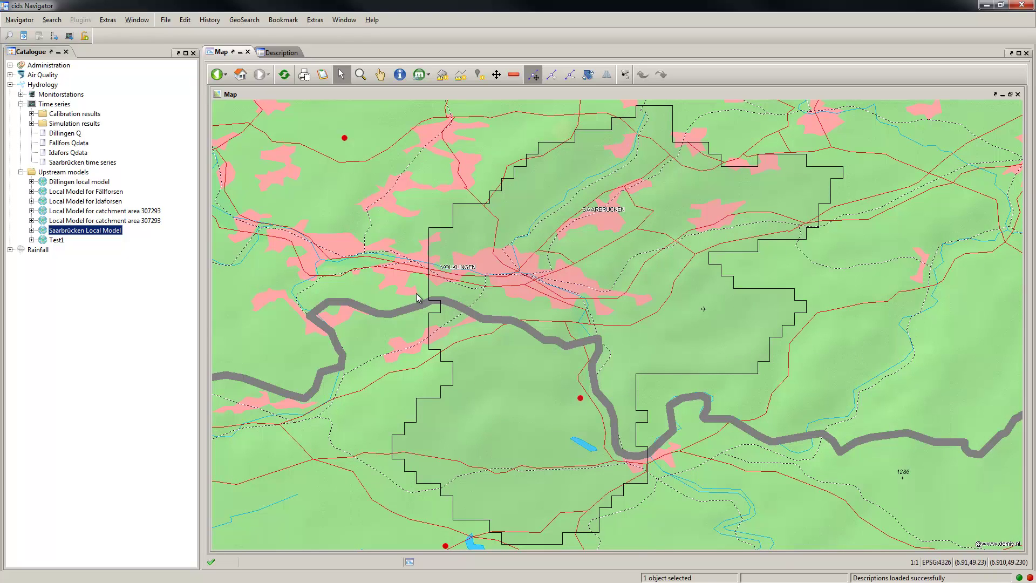
Step: Assign the Saarbrücken time series to Saarbrücken Local Model Calibration input for the displayed catchment area
{"action": "right_click", "coordinate": [520, 305]}
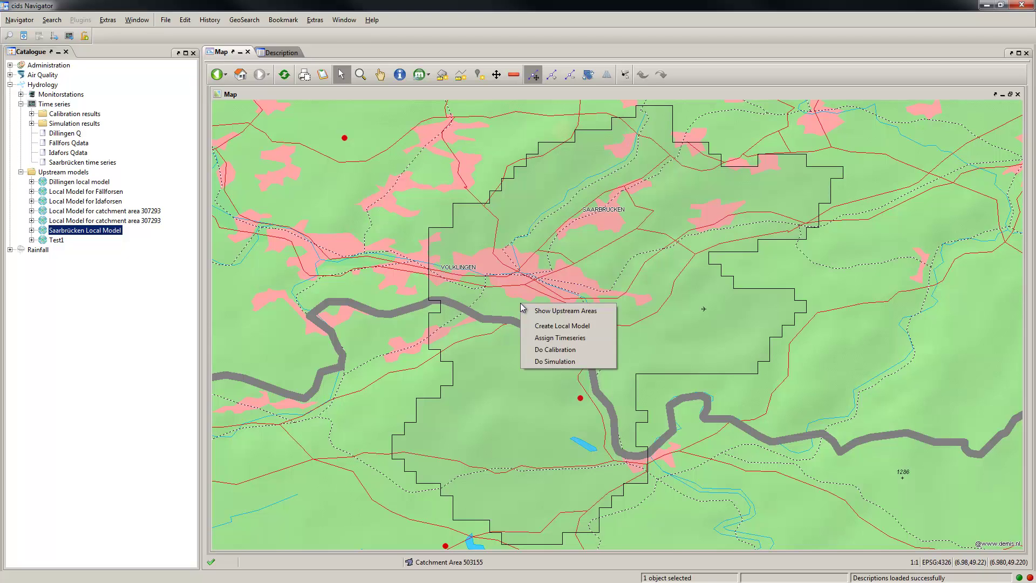
{"action": "left_click", "coordinate": [533, 338]}
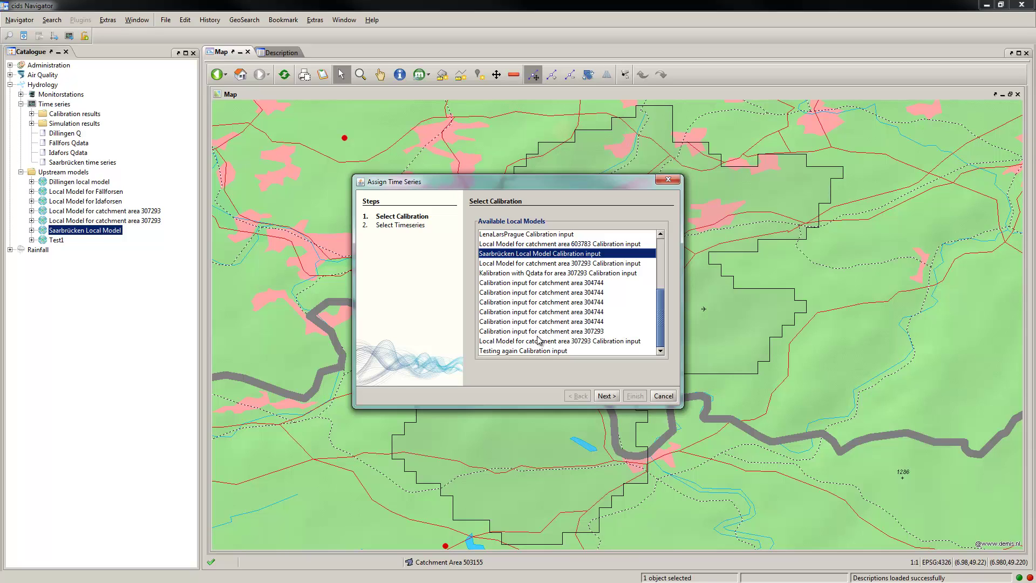
{"action": "left_click", "coordinate": [602, 395]}
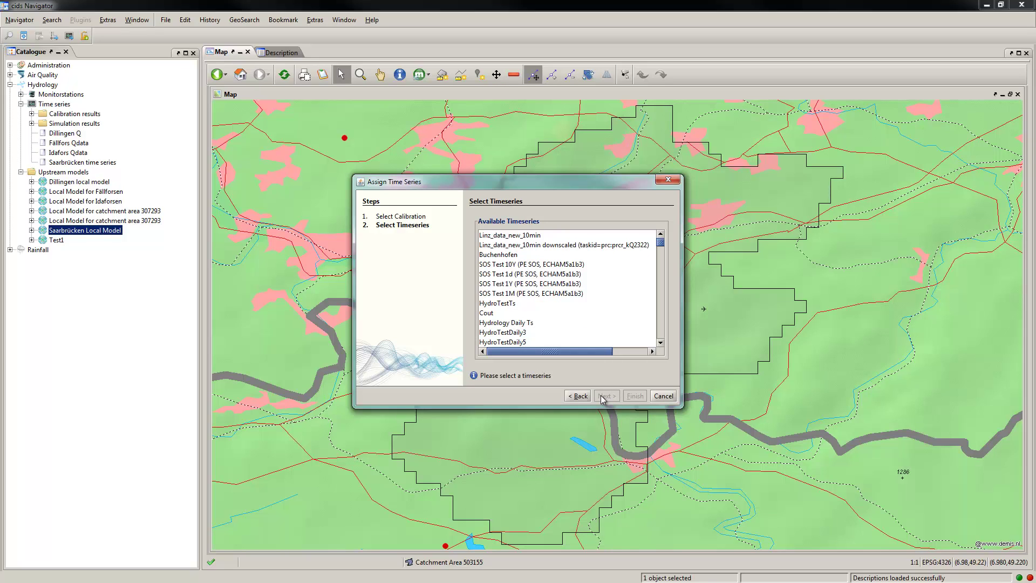
{"action": "left_click", "coordinate": [573, 313]}
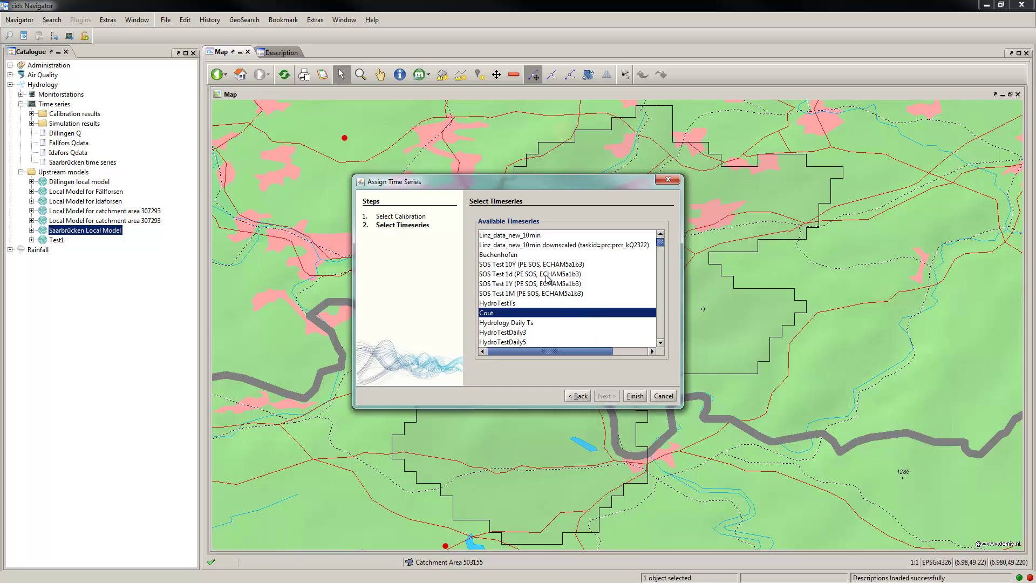
{"action": "key", "text": "End"}
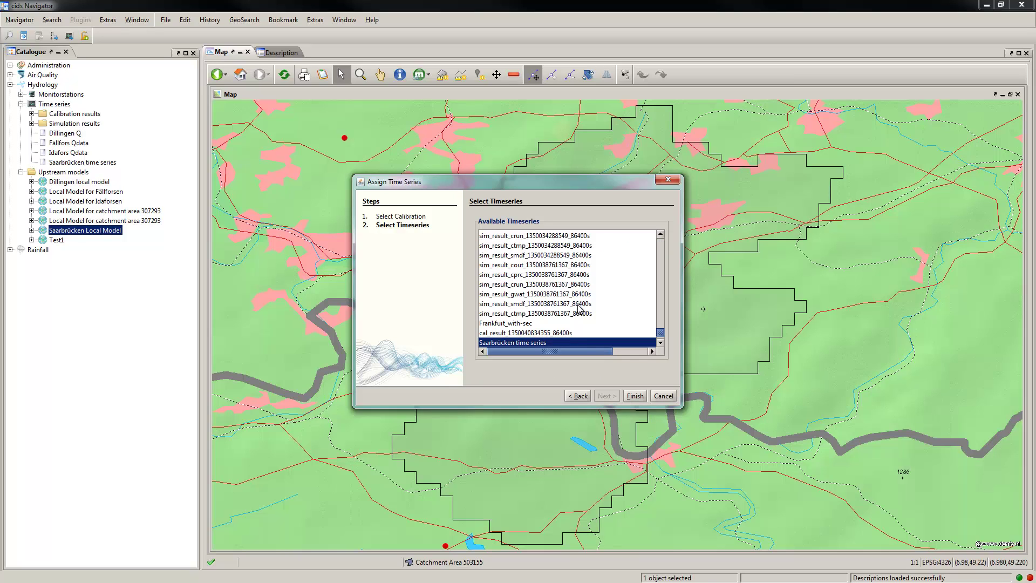
{"action": "left_click", "coordinate": [630, 401]}
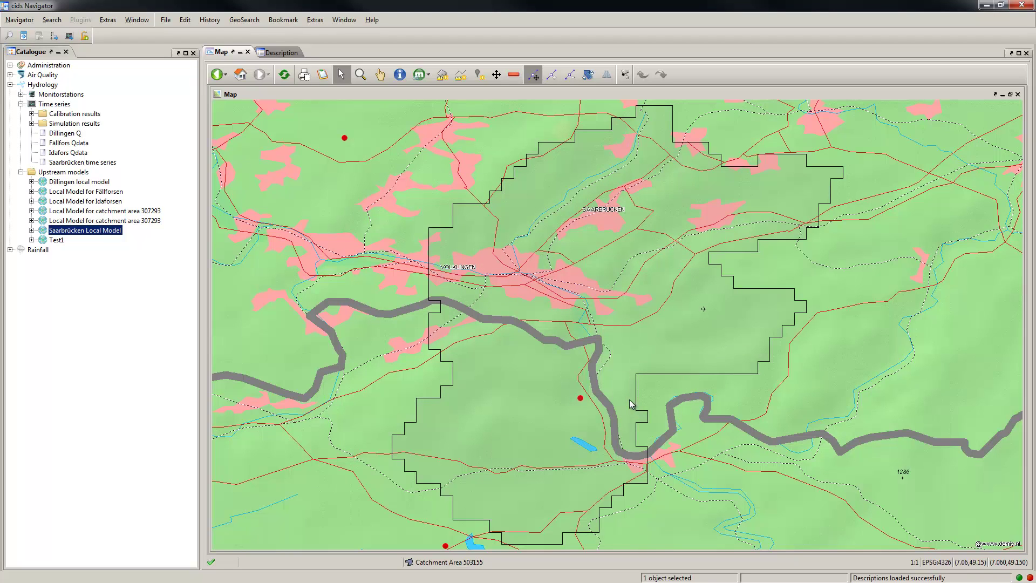
Step: Show the catchment's upstream areas and start a calibration with Saarbrücken Local Model Calibration input, described as "A calibration for our local model in Saarbrücken."
{"action": "right_click", "coordinate": [580, 340]}
{"action": "left_click", "coordinate": [596, 348]}
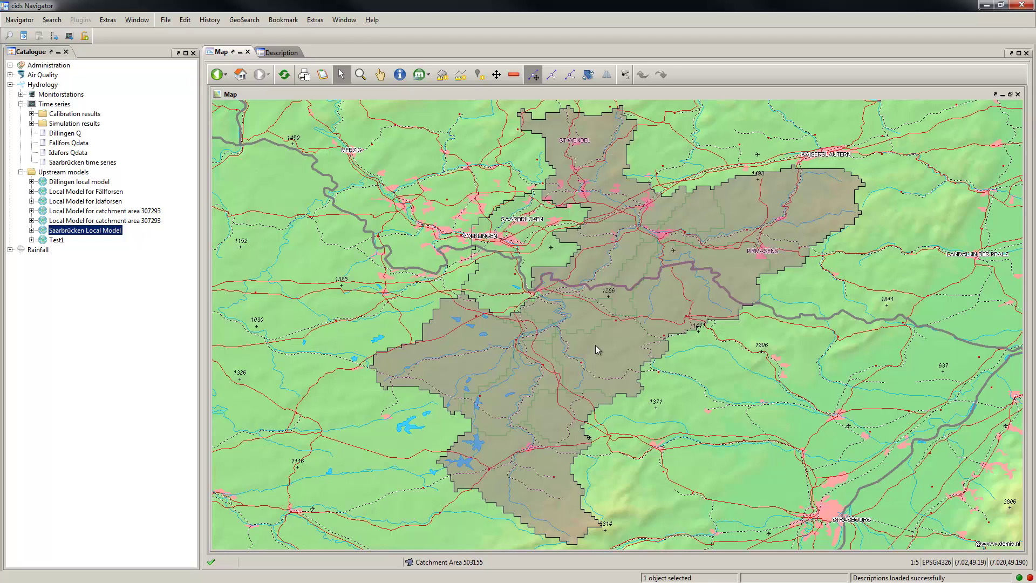
{"action": "right_click", "coordinate": [524, 244]}
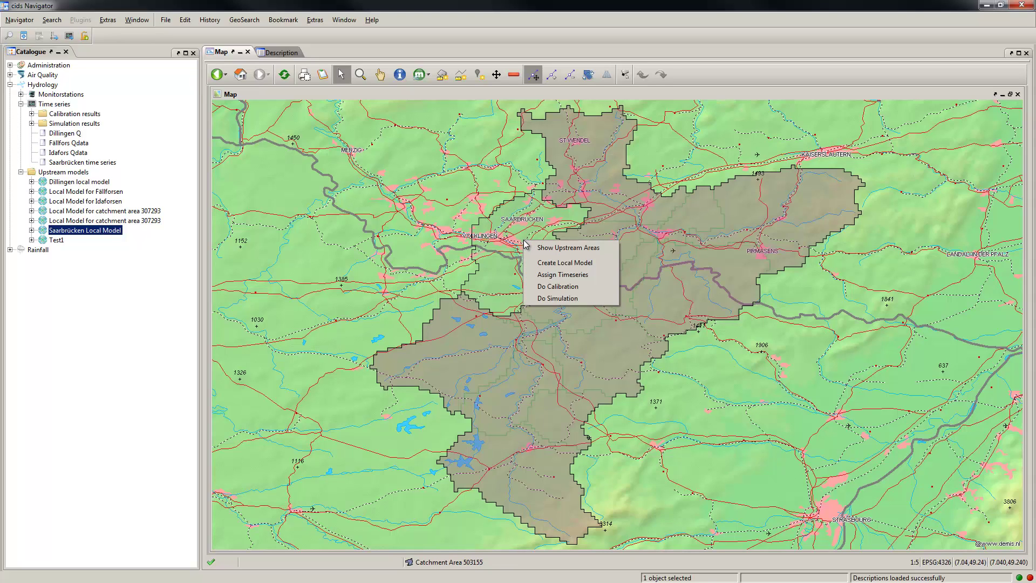
{"action": "left_click", "coordinate": [541, 288]}
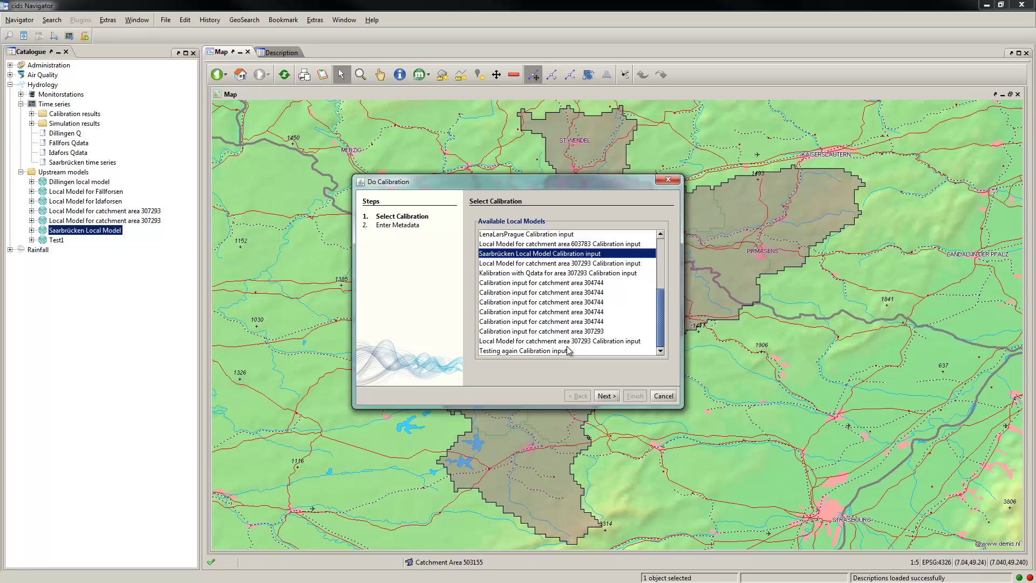
{"action": "left_click", "coordinate": [607, 397]}
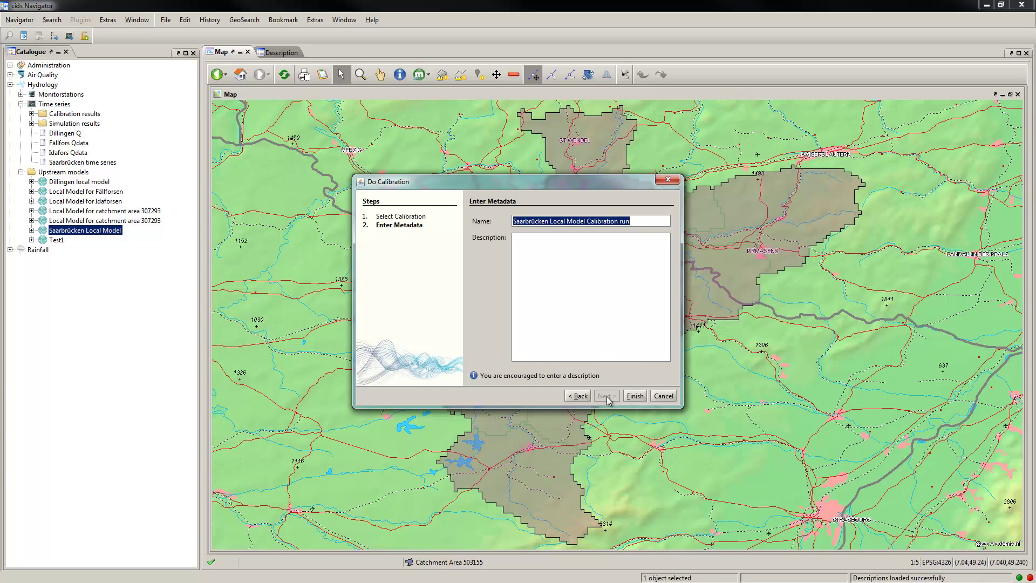
{"action": "left_click", "coordinate": [602, 326]}
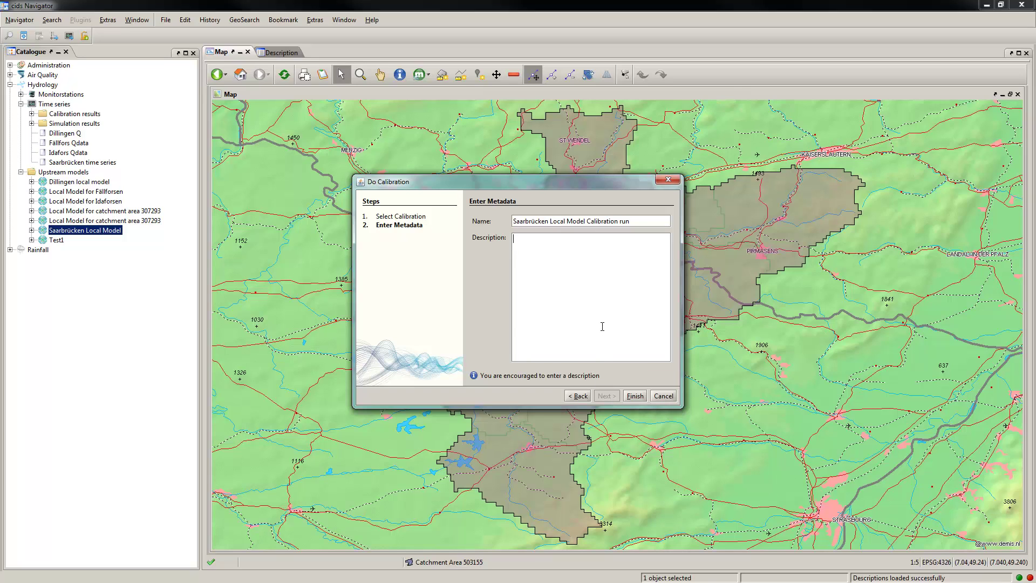
{"action": "type", "text": "A calibration for our local model in Saarbrücken."}
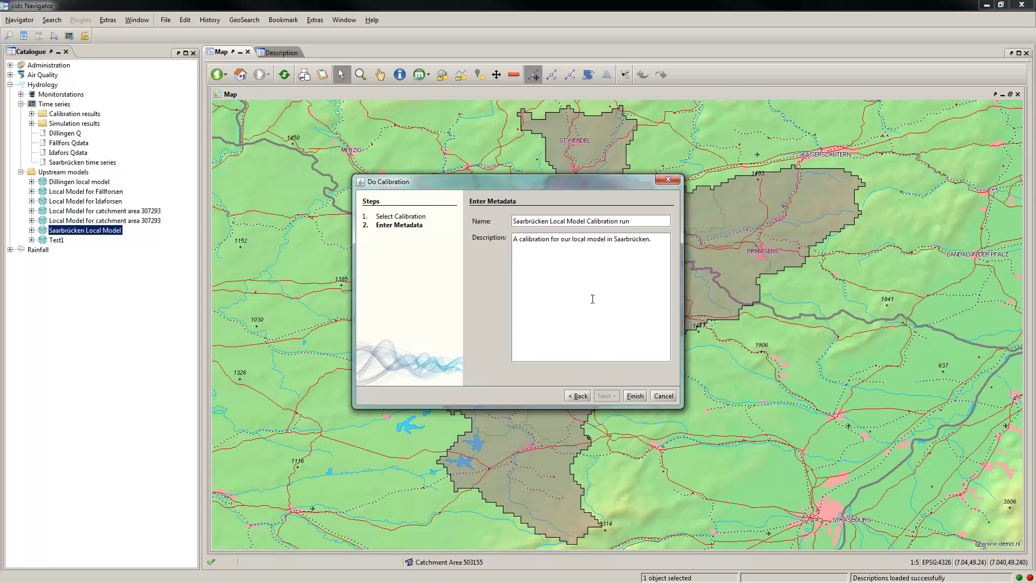
{"action": "left_click", "coordinate": [635, 396]}
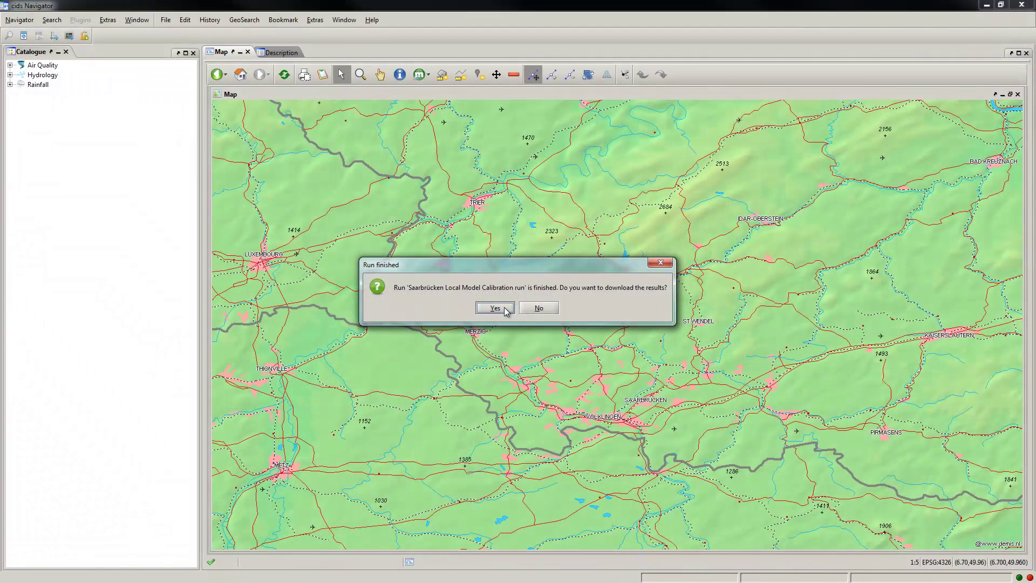
Step: Download the results of the finished Saarbrücken Local Model Calibration run and open them for viewing
{"action": "left_click", "coordinate": [505, 309]}
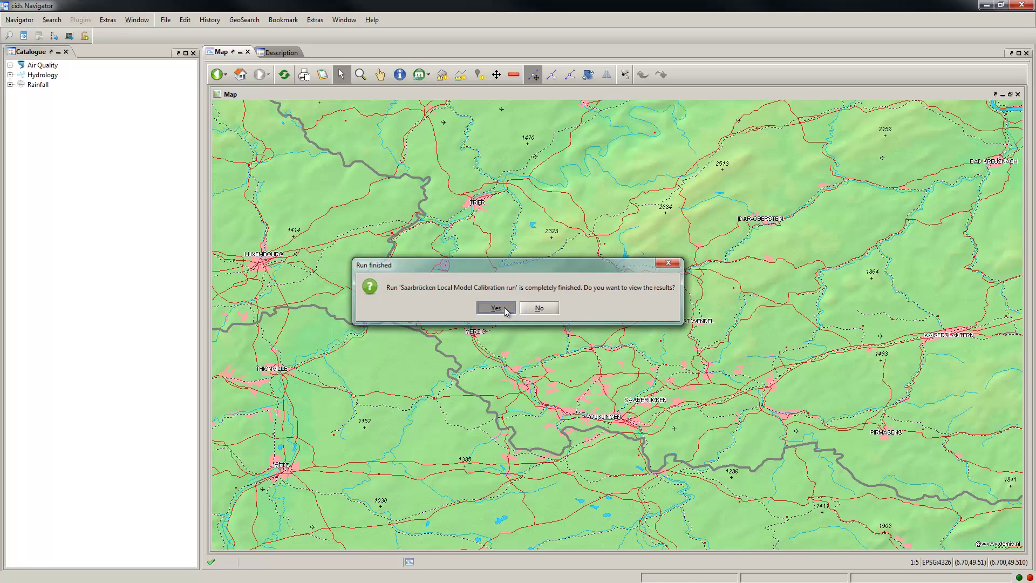
{"action": "left_click", "coordinate": [504, 308]}
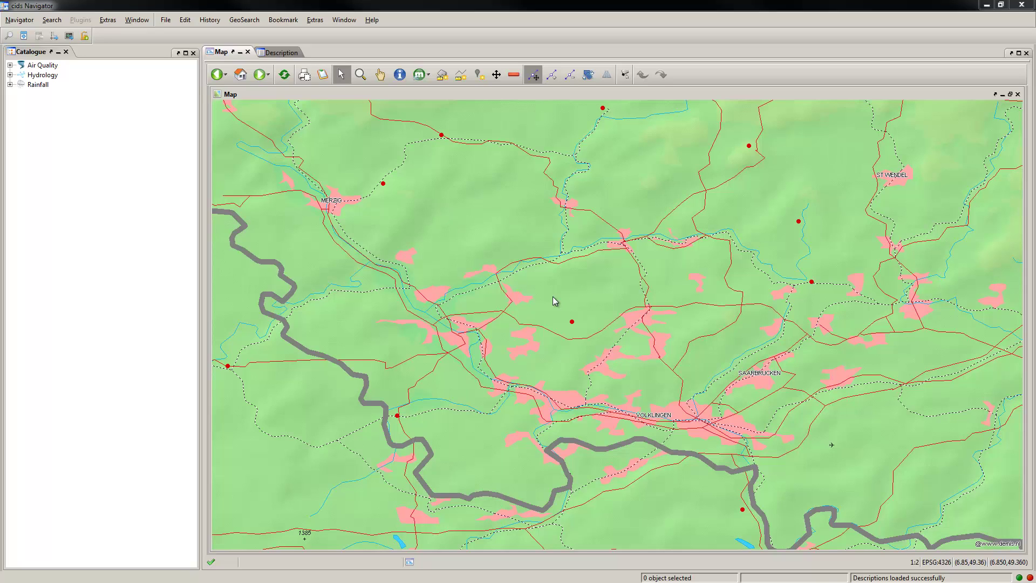
Step: Show the local basin at Saarbrücken and set up a simulation for its catchment area using Saarbrücken Local Model
{"action": "right_click", "coordinate": [761, 373]}
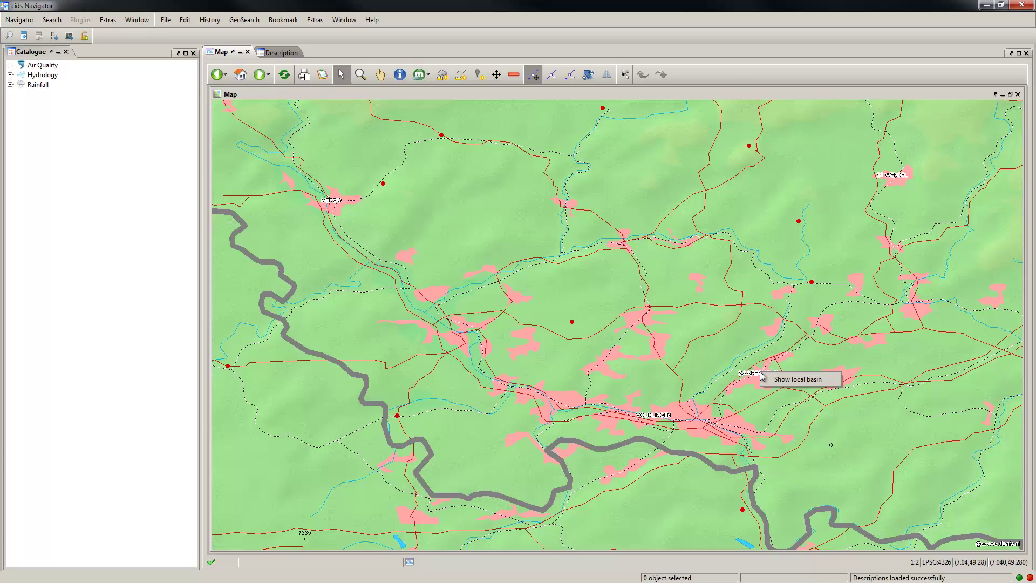
{"action": "left_click", "coordinate": [766, 379]}
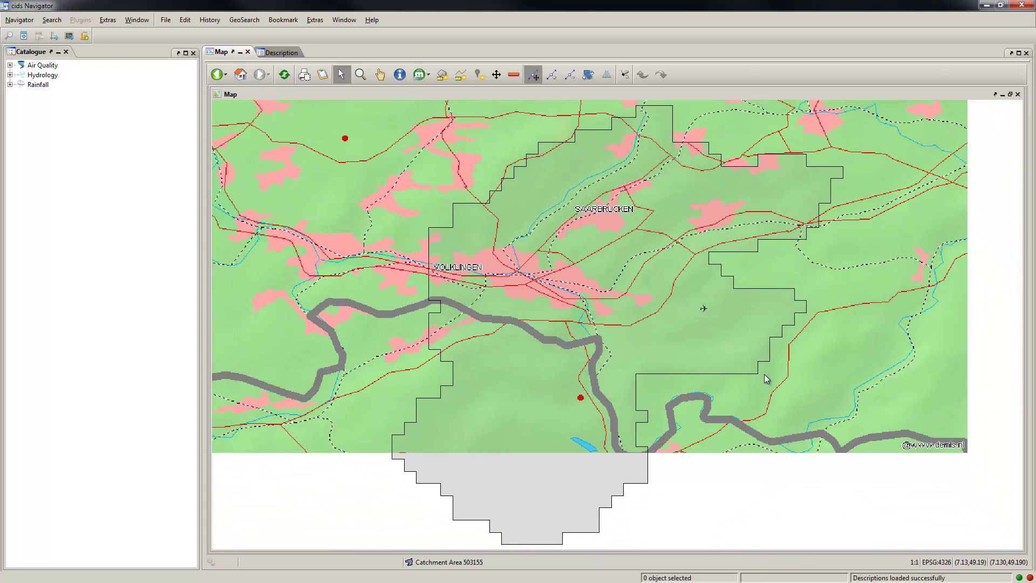
{"action": "right_click", "coordinate": [628, 305]}
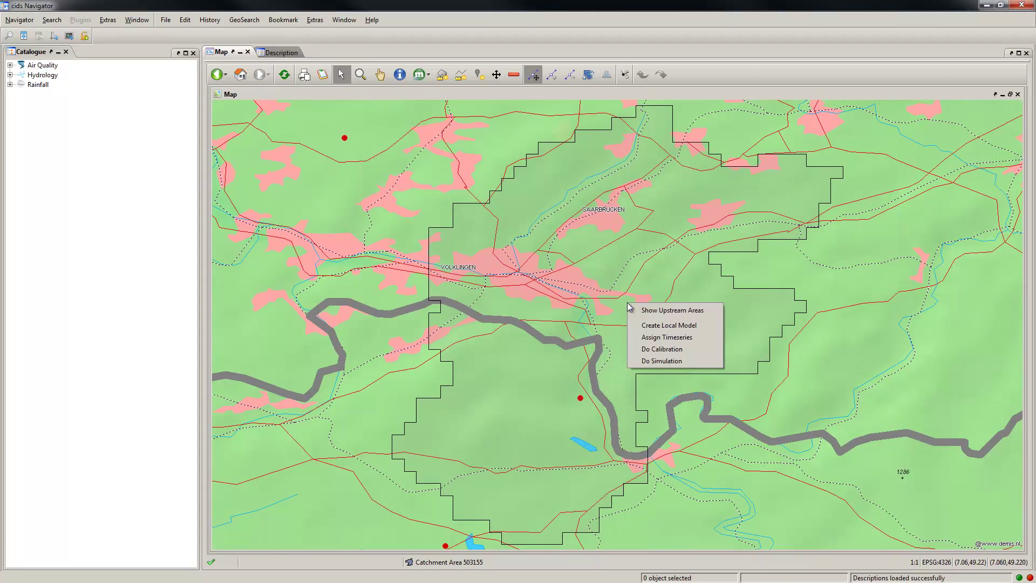
{"action": "left_click", "coordinate": [645, 361]}
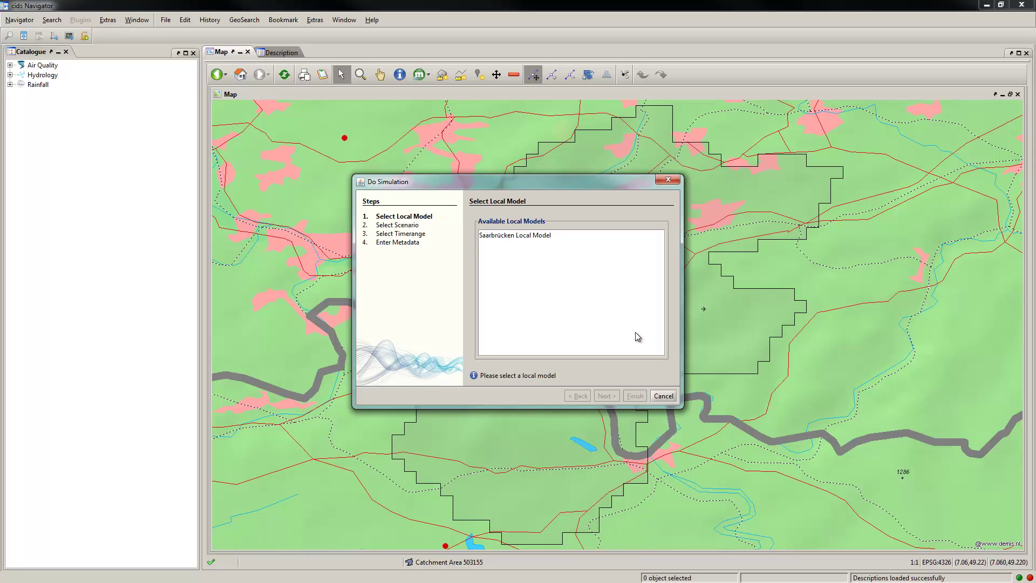
{"action": "left_click", "coordinate": [567, 235]}
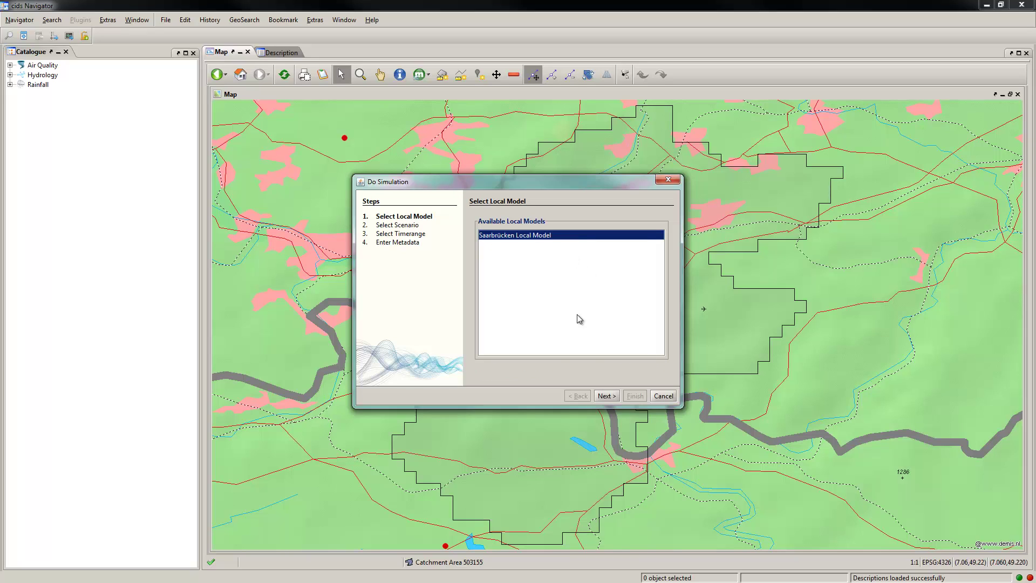
{"action": "left_click", "coordinate": [604, 395]}
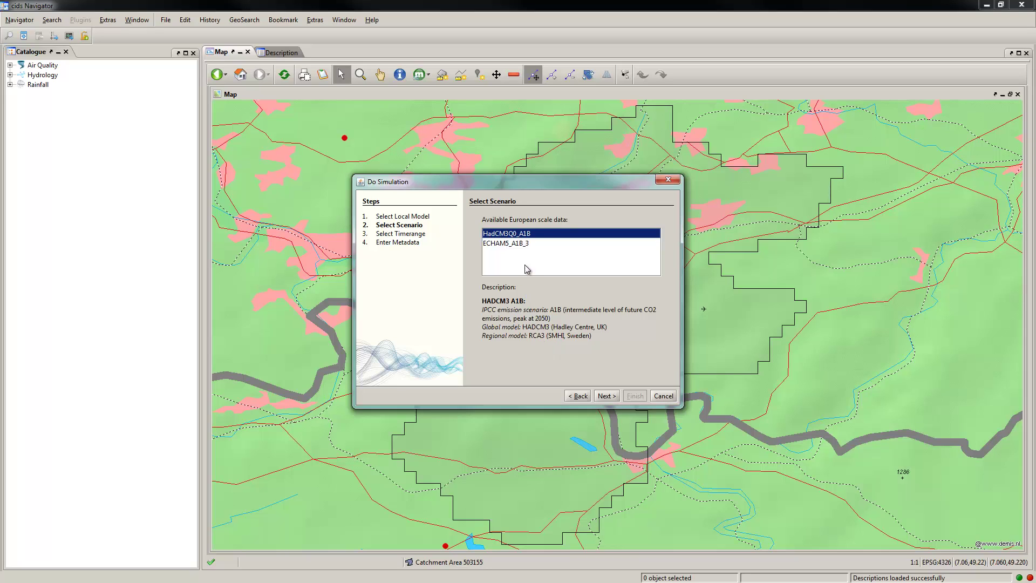
Step: Run the simulation with scenario ECHAM5_A1B_3, Jan 1, 1971 to Dec 31, 2100, named Saarbrücken, described as "A hydrology simulation.", and download the results
{"action": "left_click", "coordinate": [526, 244]}
{"action": "left_click", "coordinate": [606, 397]}
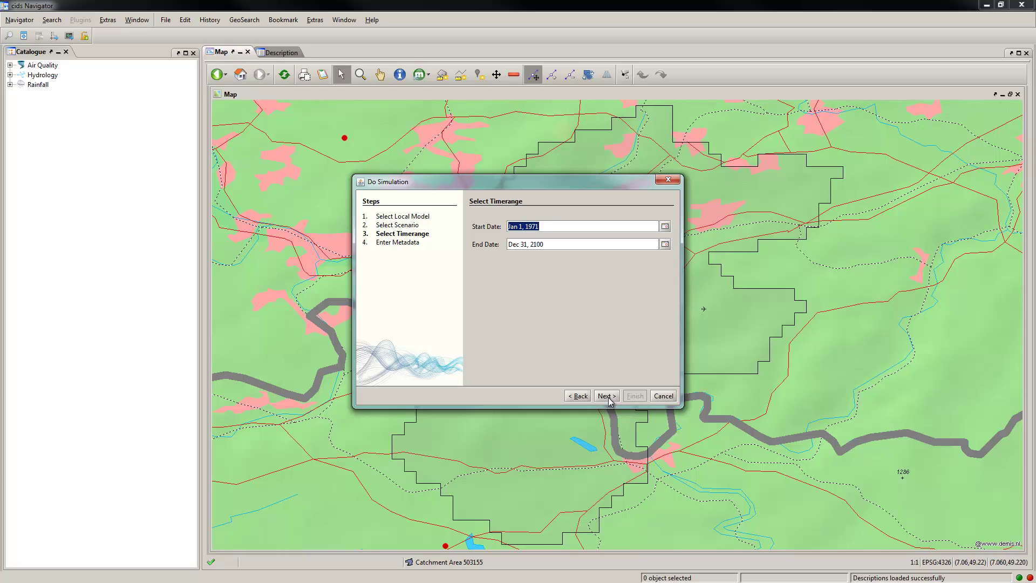
{"action": "left_click", "coordinate": [617, 396]}
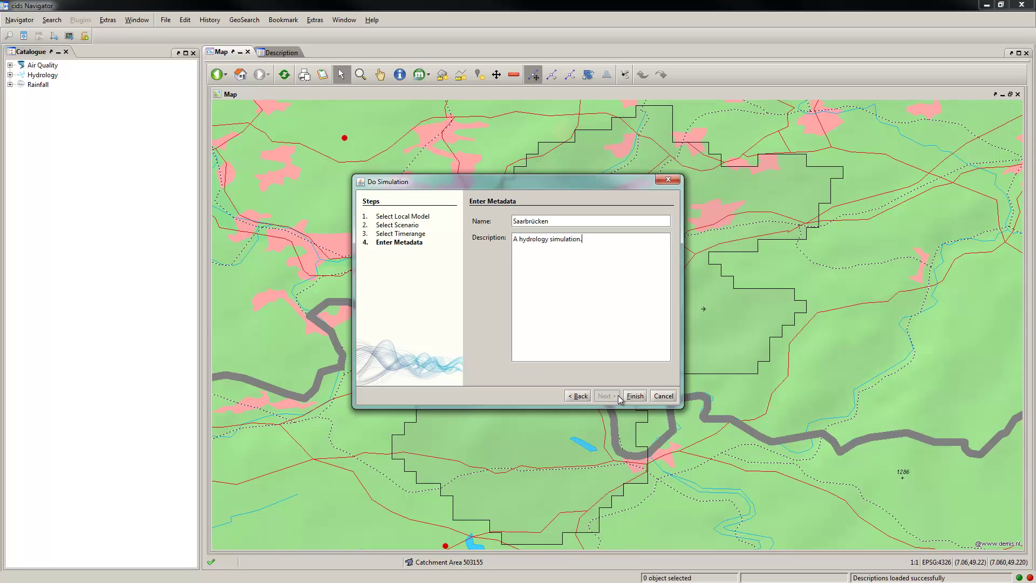
{"action": "left_click", "coordinate": [632, 397]}
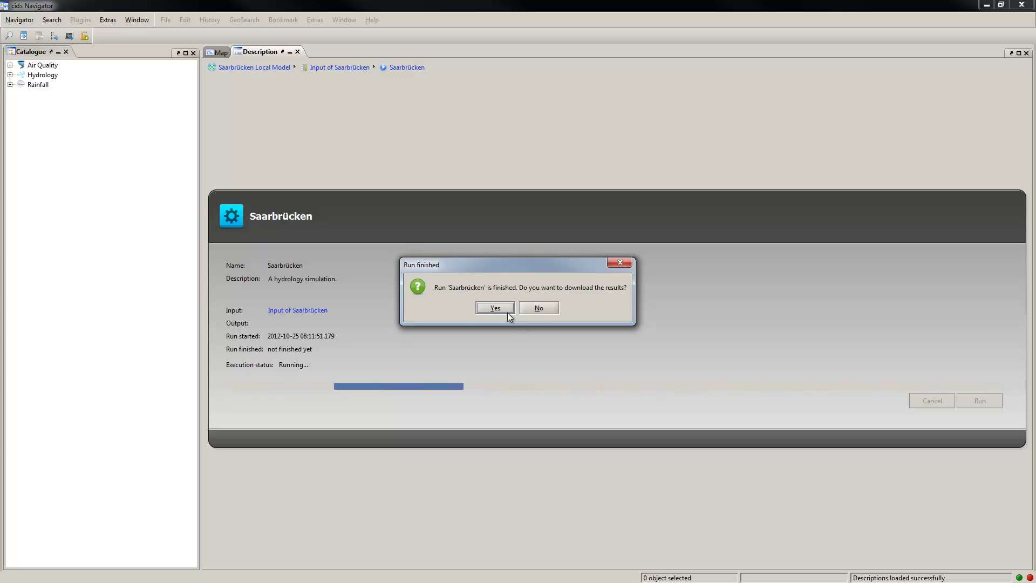
{"action": "left_click", "coordinate": [502, 307]}
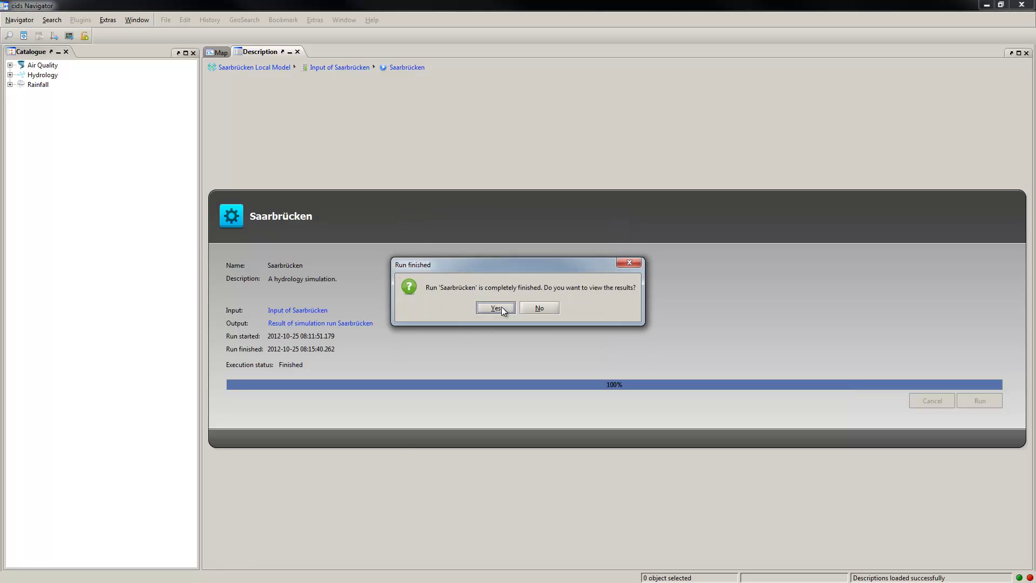
Step: View the finished run's results and locate the Saarbrücken simulation under Saarbrücken Local Model in the catalogue's hydrology upstream models
{"action": "left_click", "coordinate": [500, 307]}
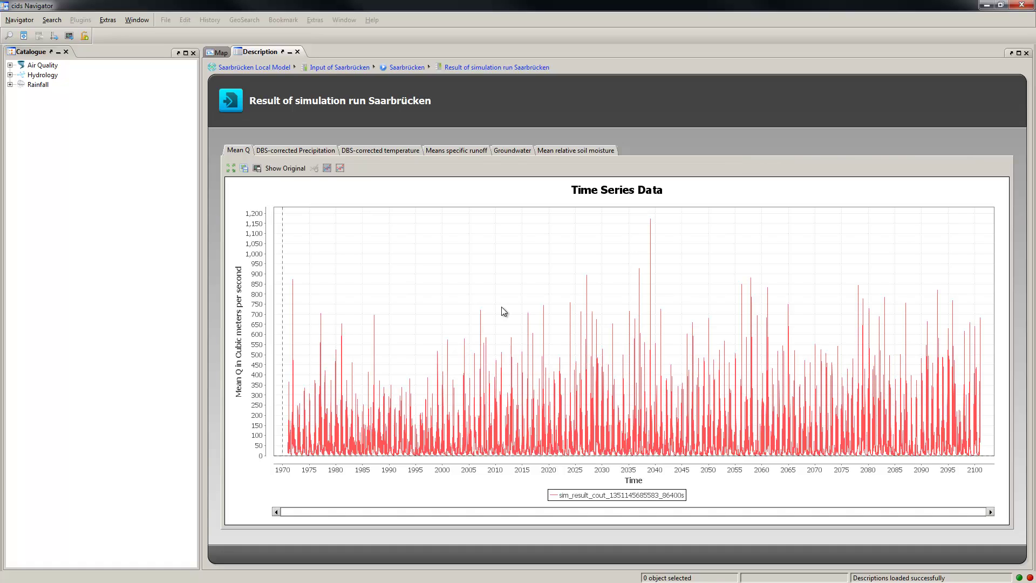
{"action": "left_click", "coordinate": [10, 75]}
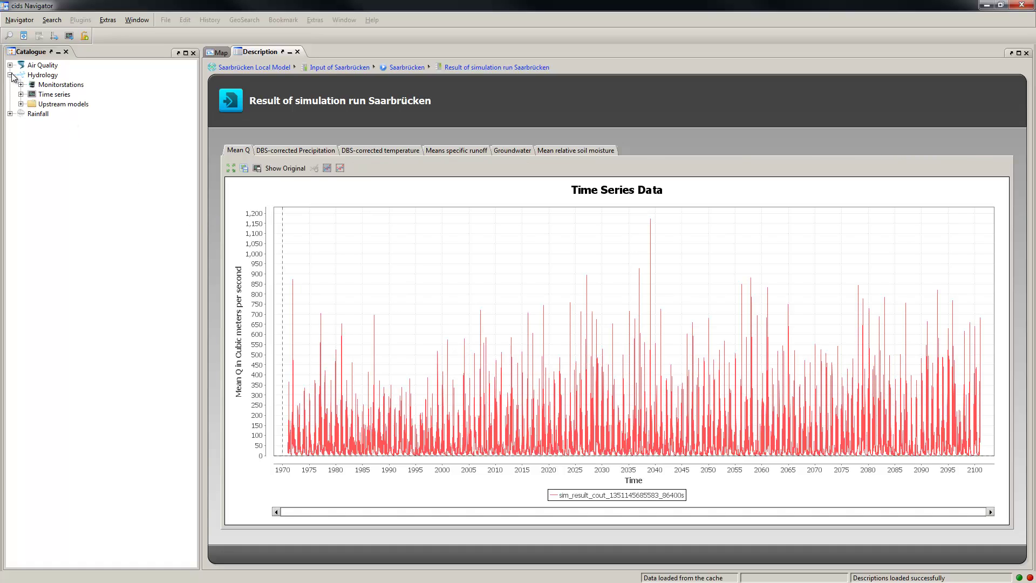
{"action": "left_click", "coordinate": [20, 104]}
{"action": "left_click", "coordinate": [31, 162]}
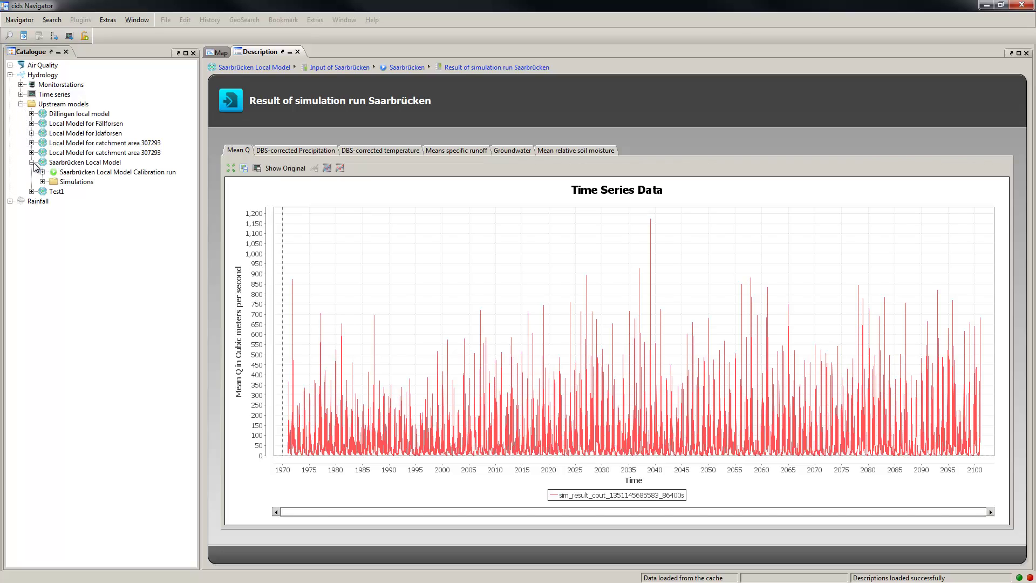
{"action": "left_click", "coordinate": [42, 182]}
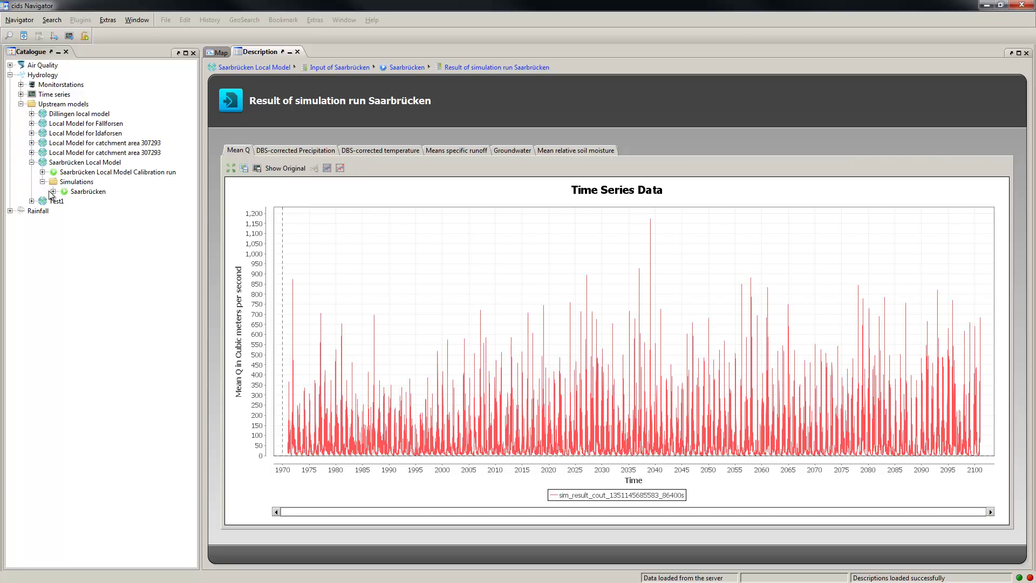
{"action": "left_click", "coordinate": [71, 193]}
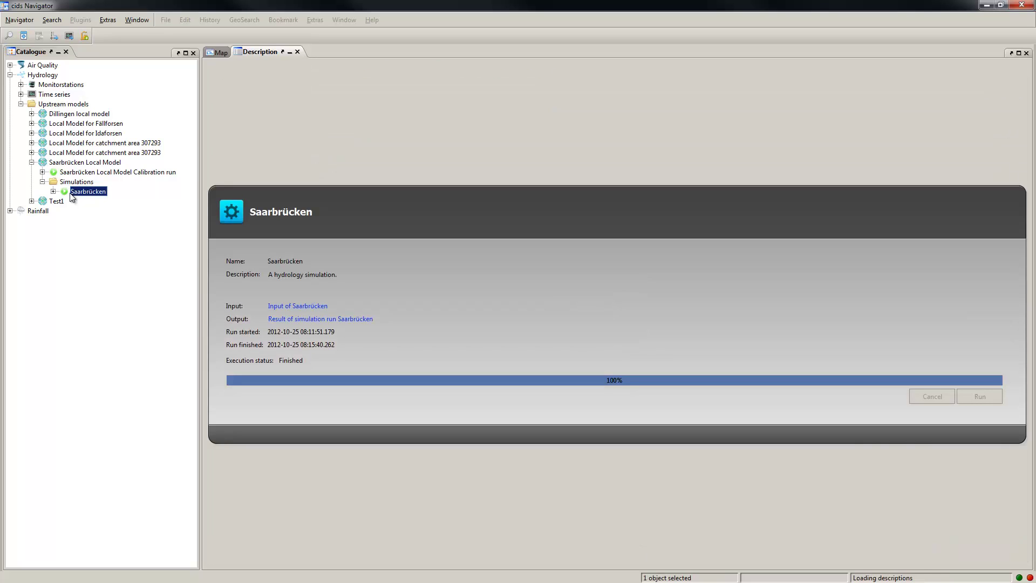
{"action": "left_click", "coordinate": [53, 191]}
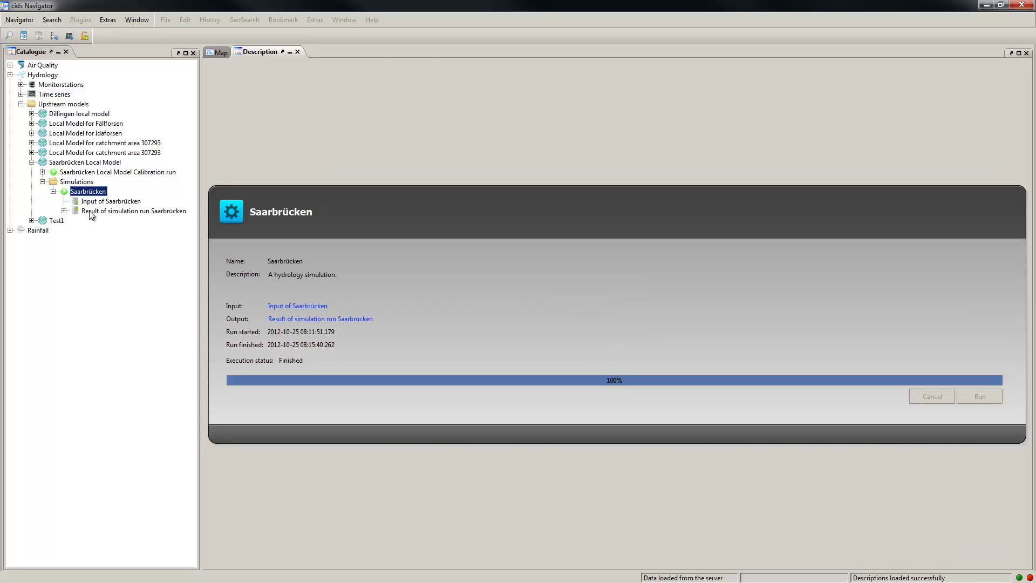
Step: Open the result of simulation run Saarbrücken and examine its DBS-corrected precipitation and DBS-corrected temperature charts
{"action": "left_click", "coordinate": [90, 211]}
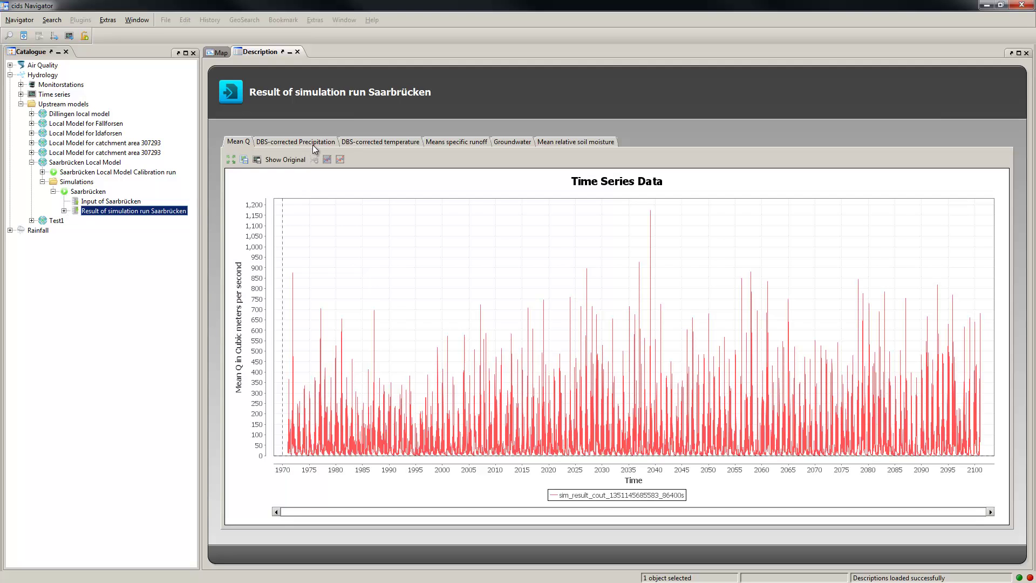
{"action": "left_click", "coordinate": [312, 143]}
{"action": "left_click", "coordinate": [354, 143]}
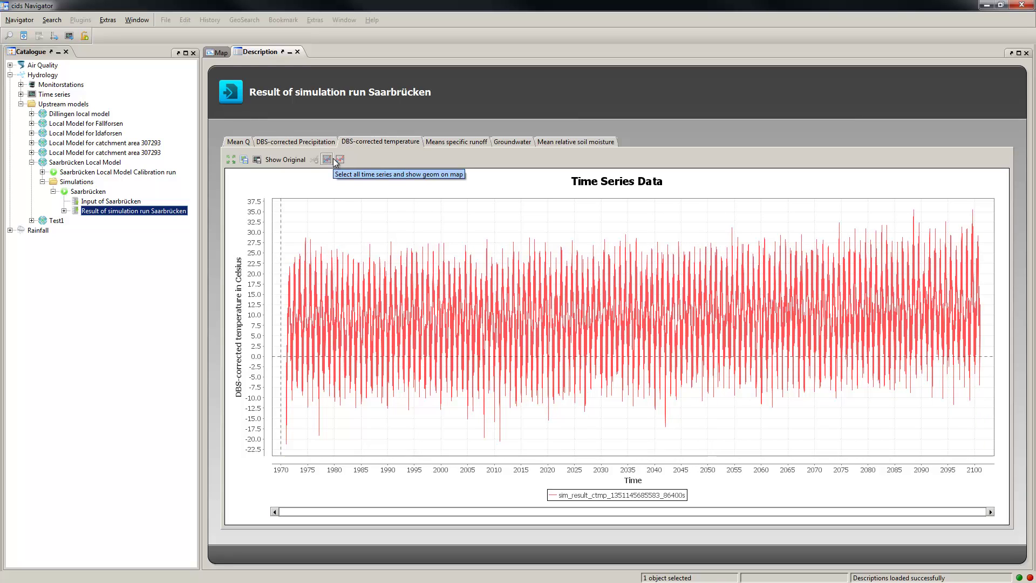
Step: List the individual time series of the simulation result and view the sim_result_cout and sim_result_crun series
{"action": "left_click", "coordinate": [64, 211]}
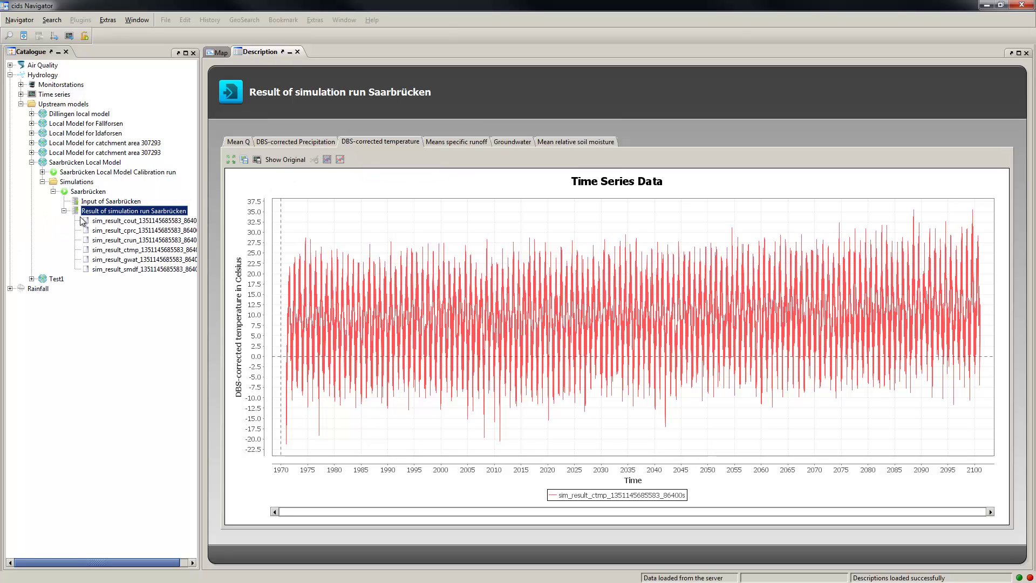
{"action": "left_click", "coordinate": [111, 223]}
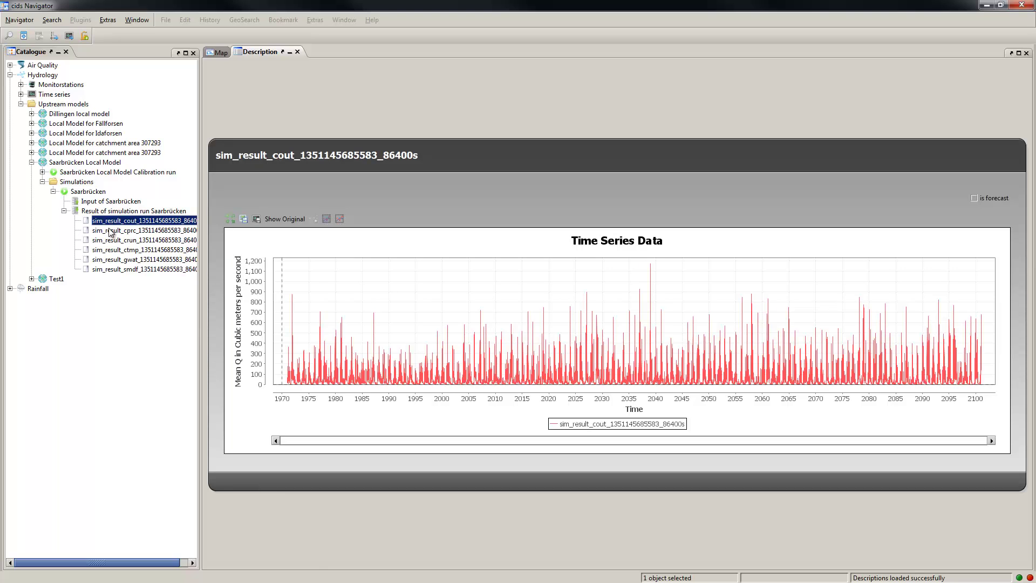
{"action": "left_click", "coordinate": [111, 241]}
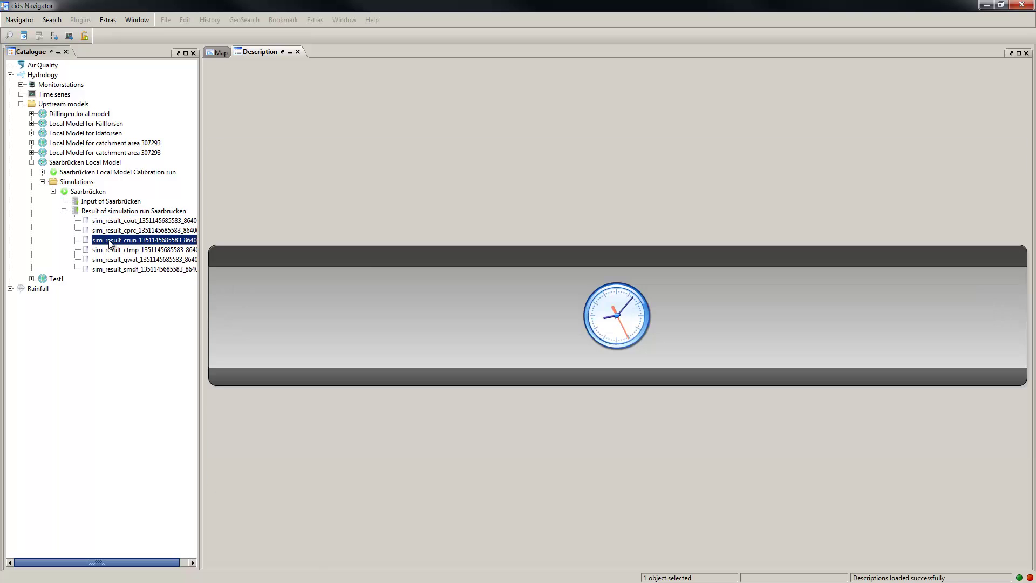